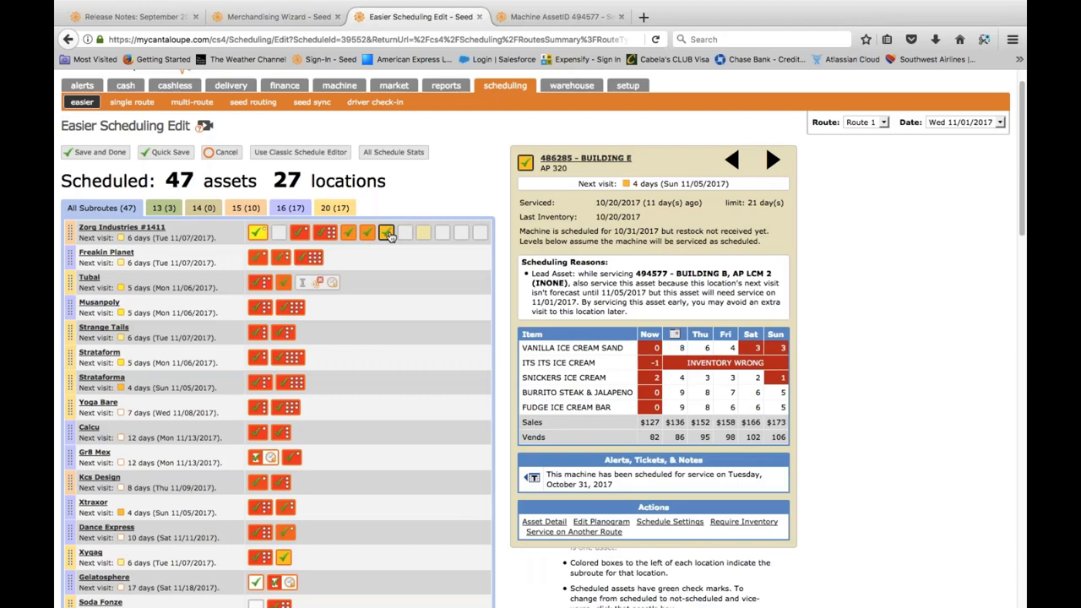
- Open the asset detail of Building B's AP LCM 2 snack machine at Zorg Industries and launch its Merchandising Wizard
left_click(772, 159)
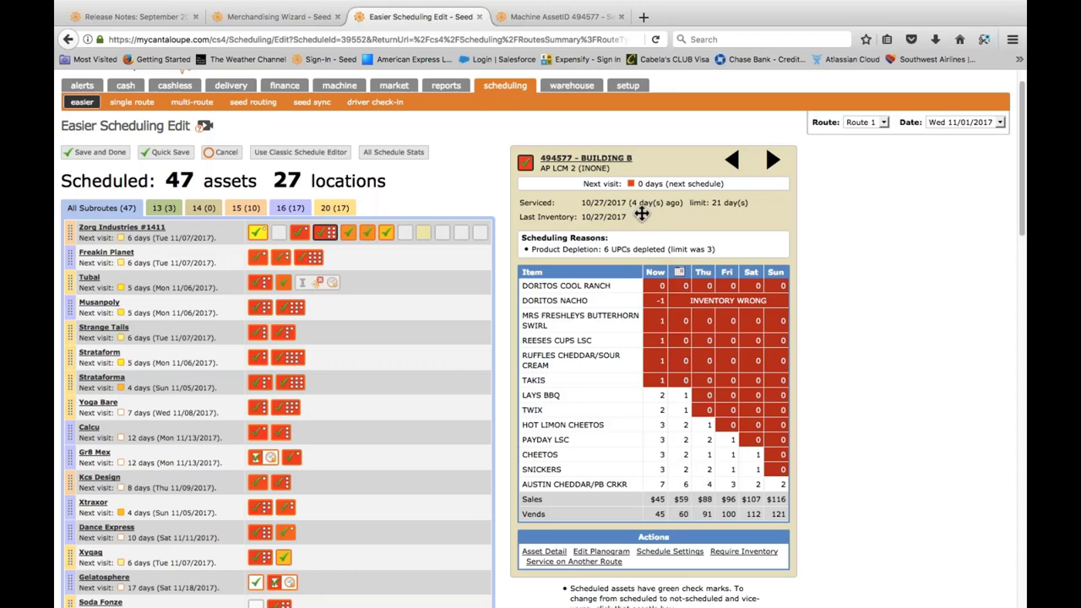
left_click(550, 555, "super")
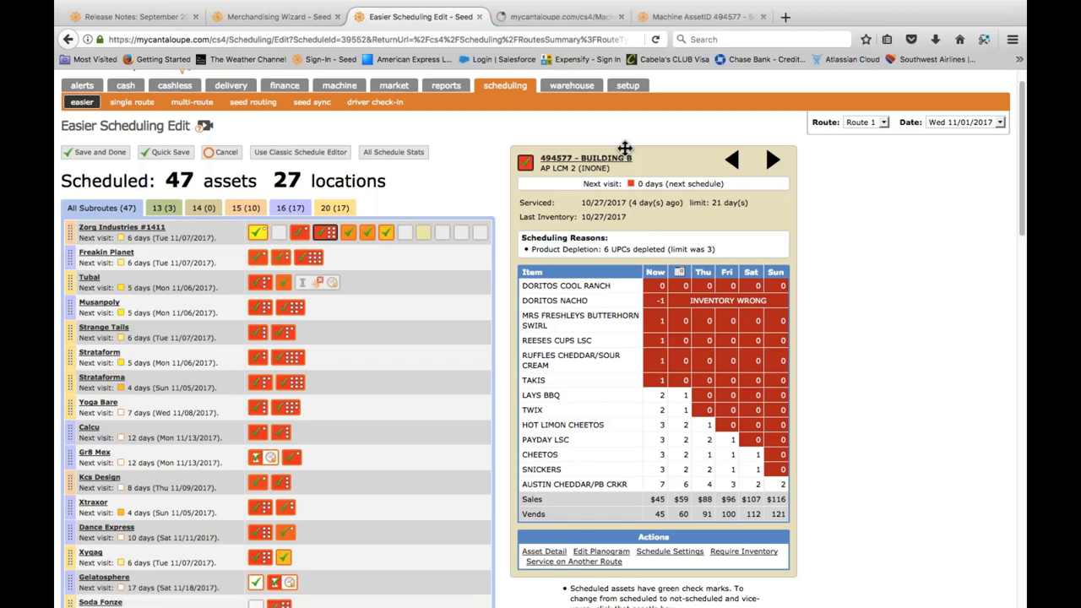
left_click(563, 17)
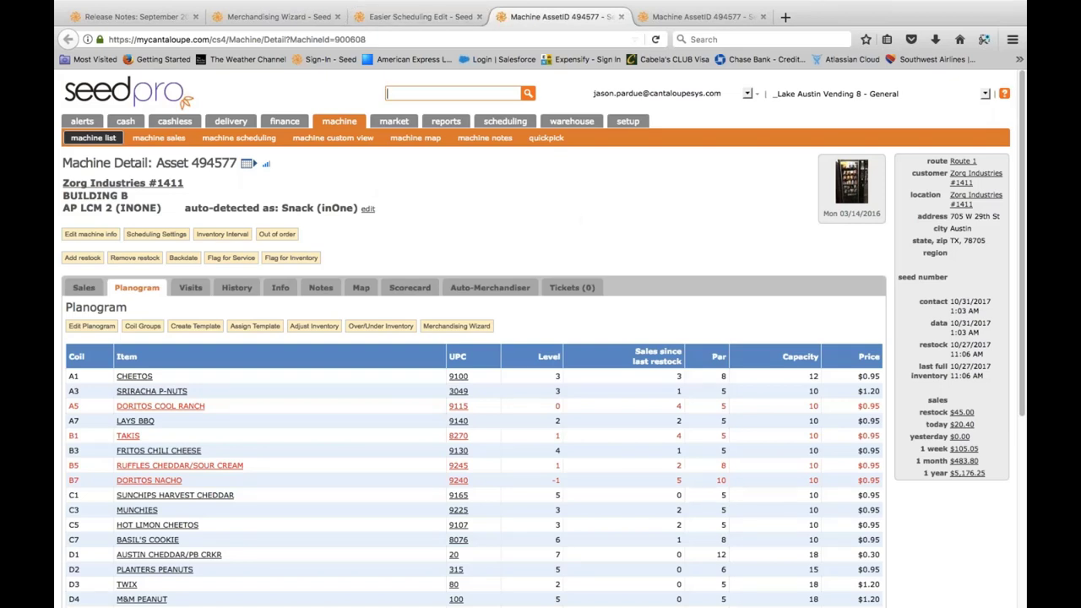
left_click(465, 328)
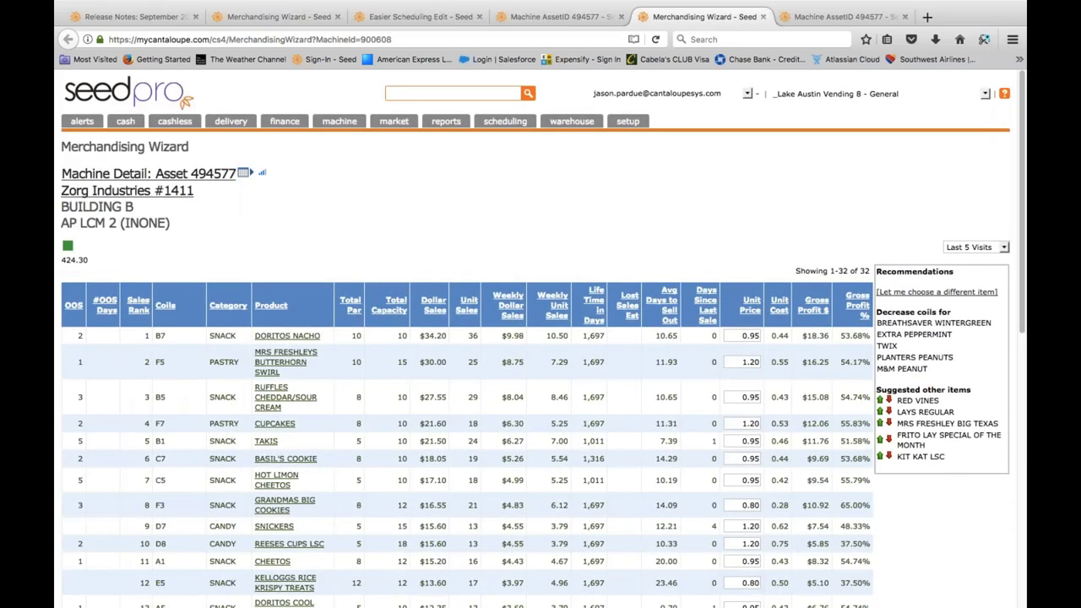
- Sort the machine's products by average days to sell out, fastest first, and review the list
scroll(541, 338, "down", 1)
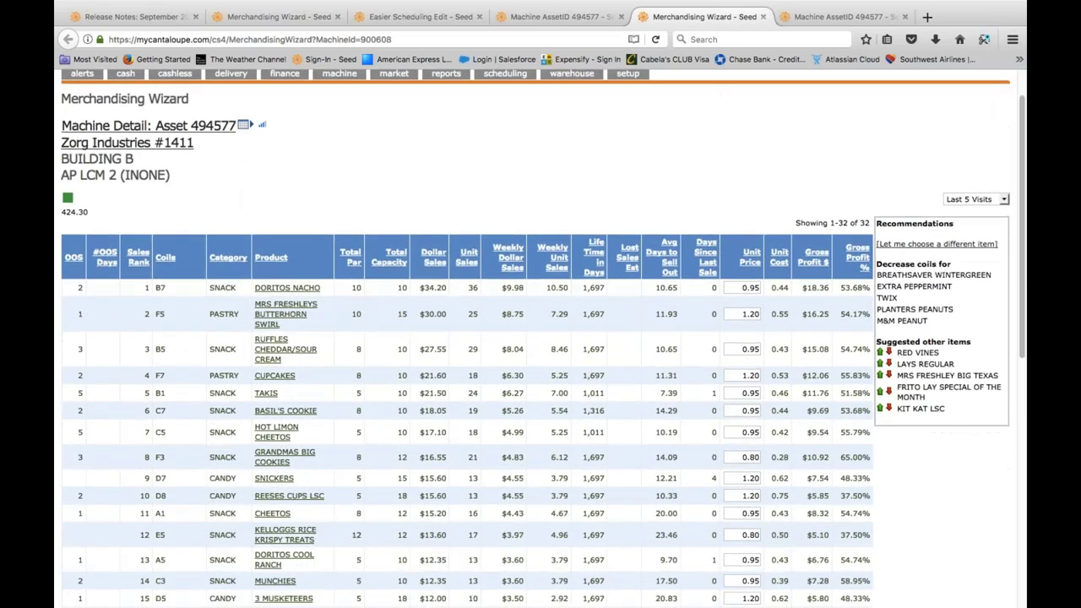
left_click(670, 254)
left_click(670, 254)
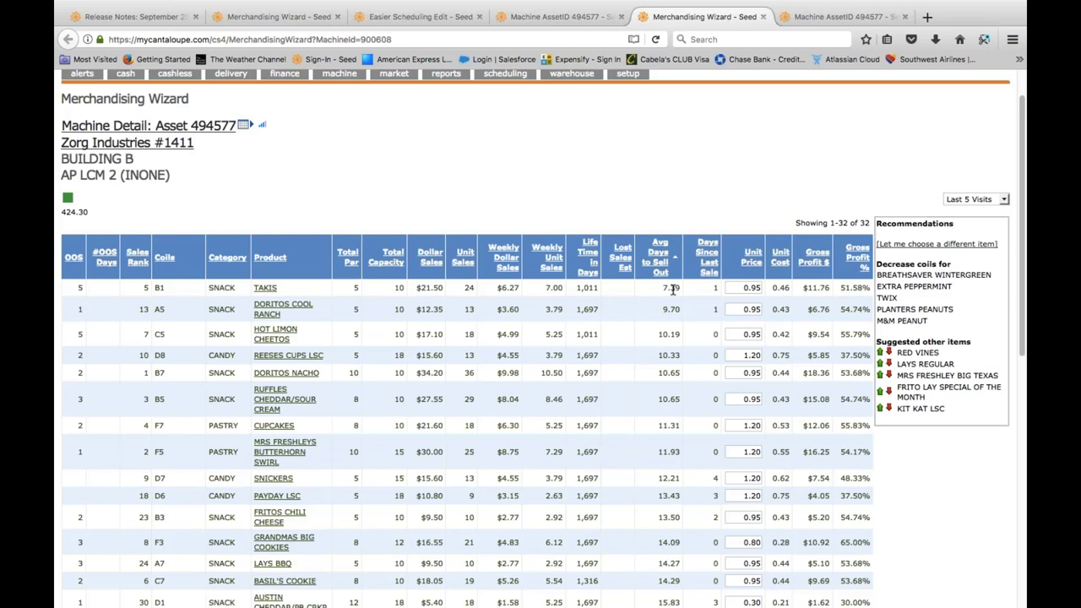
scroll(673, 289, "down", 3)
scroll(678, 349, "up", 1)
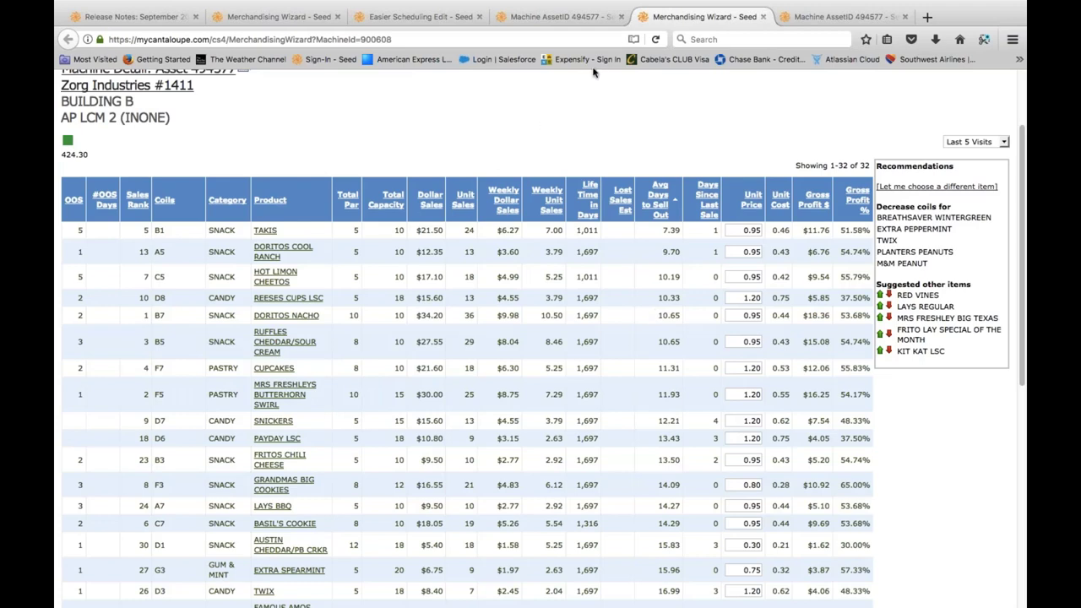
- Open the AP LCM 2 machine's planogram for editing and check the fastest-selling products in the Merchandising Wizard
left_click(566, 22)
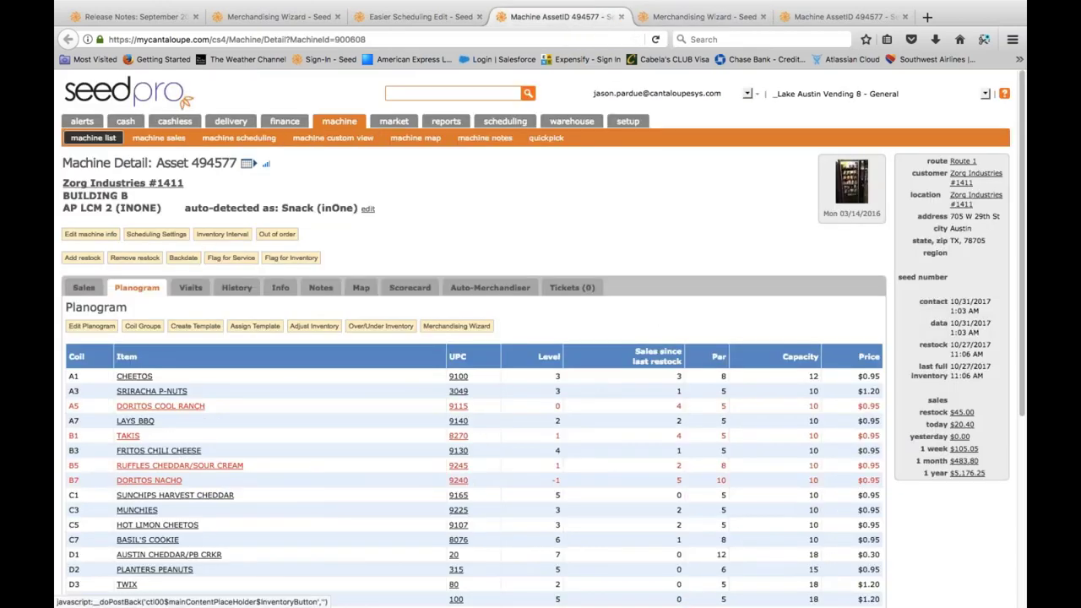
left_click(380, 326)
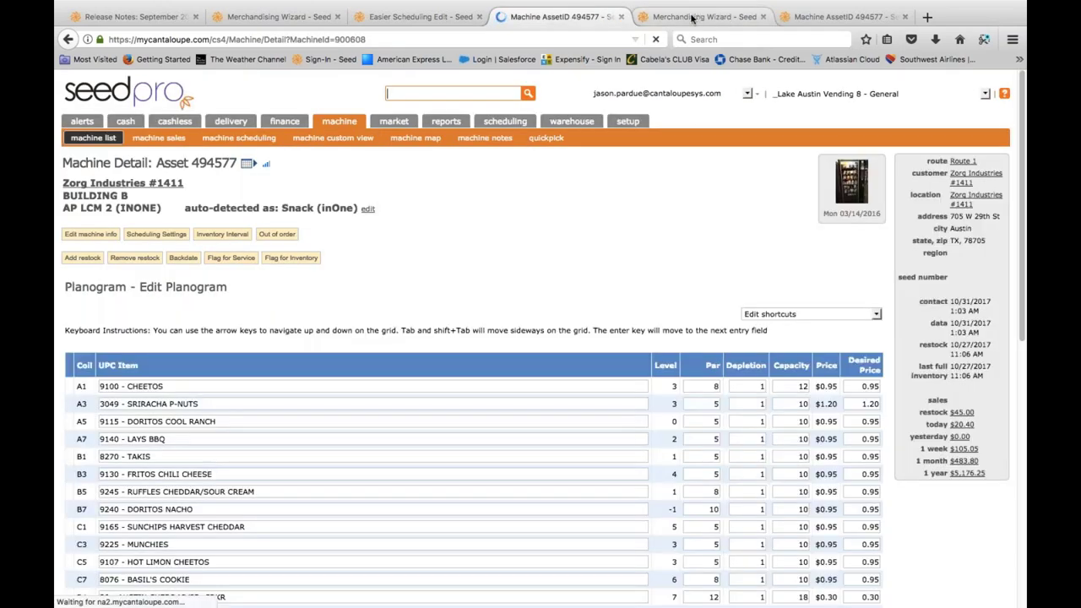
key("ctrl+Tab")
left_click(564, 18)
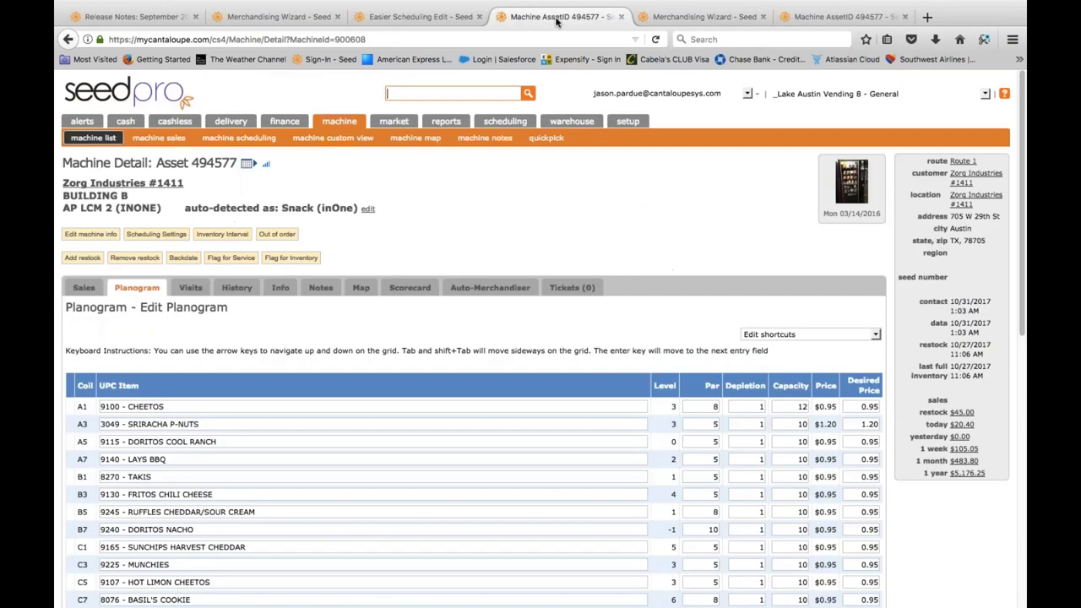
left_click(685, 13)
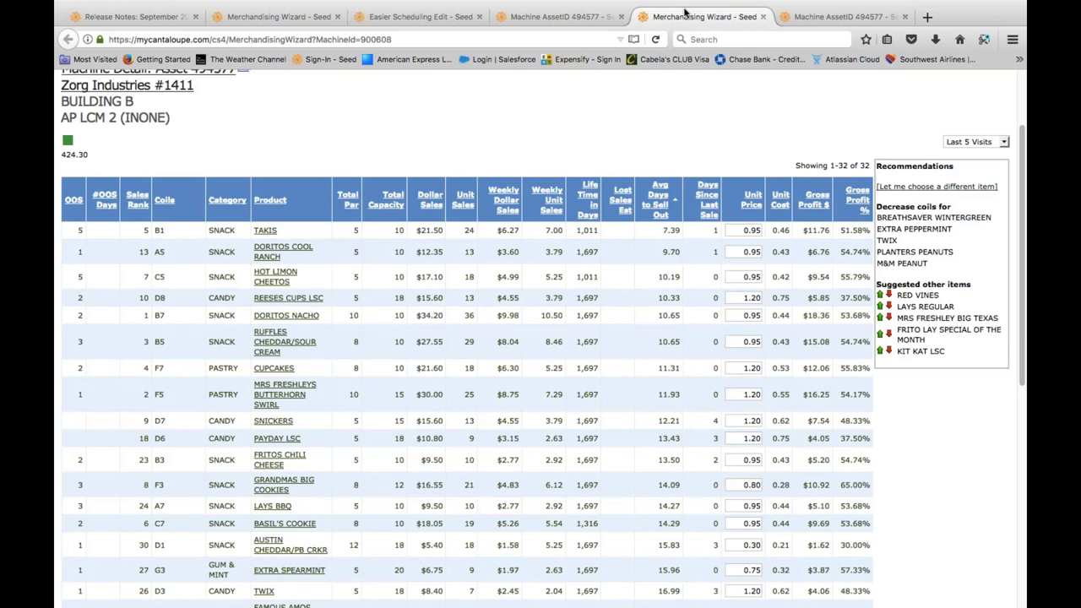
left_click(560, 17)
scroll(473, 338, "down", 4)
scroll(473, 338, "down", 2)
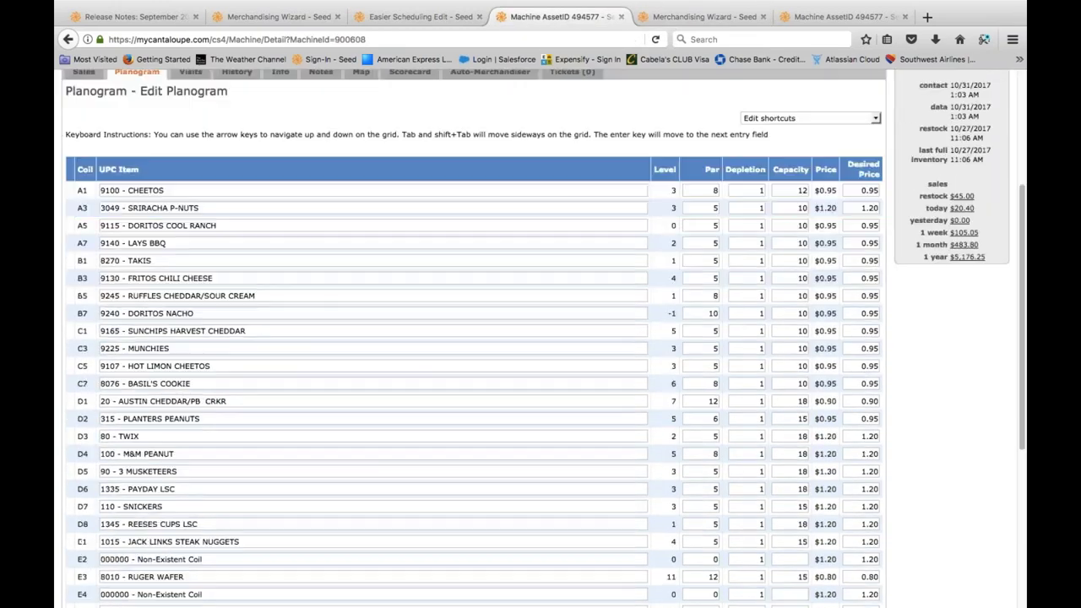
- Set the par of Takis in coil B1 and Doritos Cool Ranch in coil A5 to 10 and apply the planogram changes
left_click(710, 260)
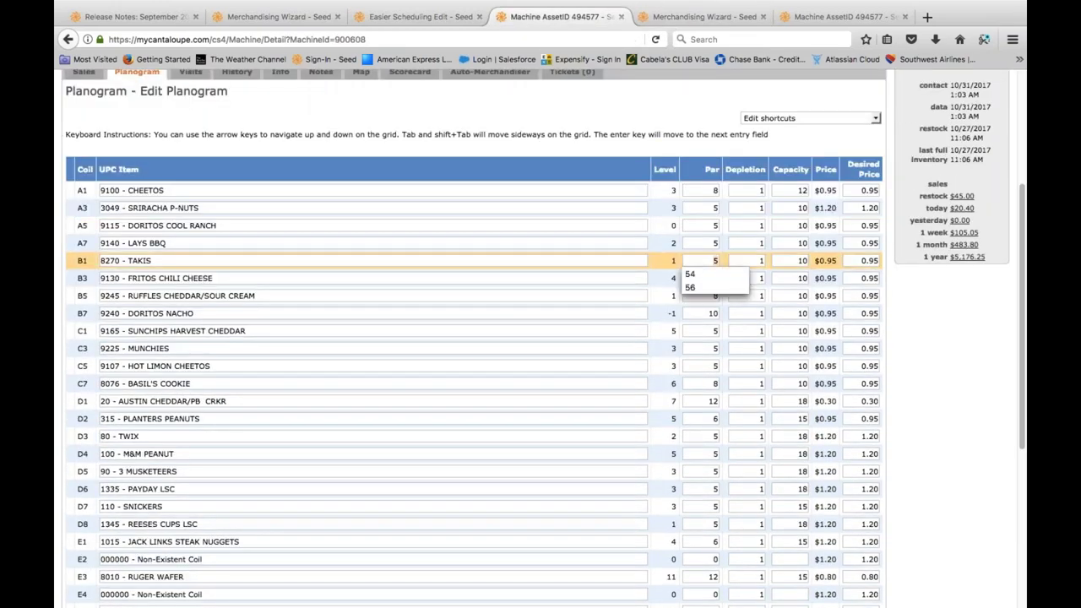
type("10")
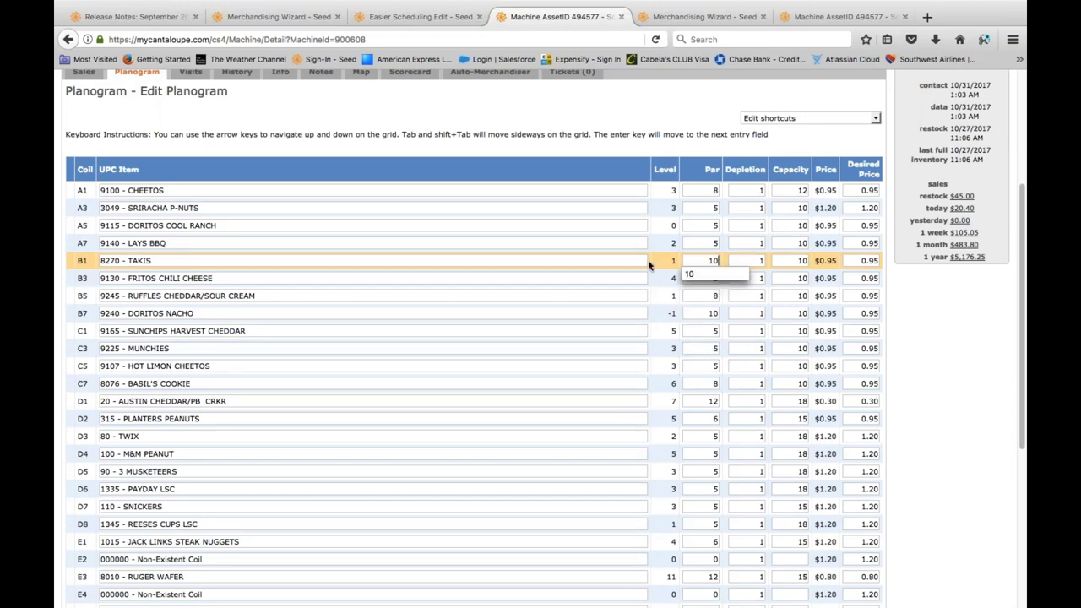
left_click(695, 225)
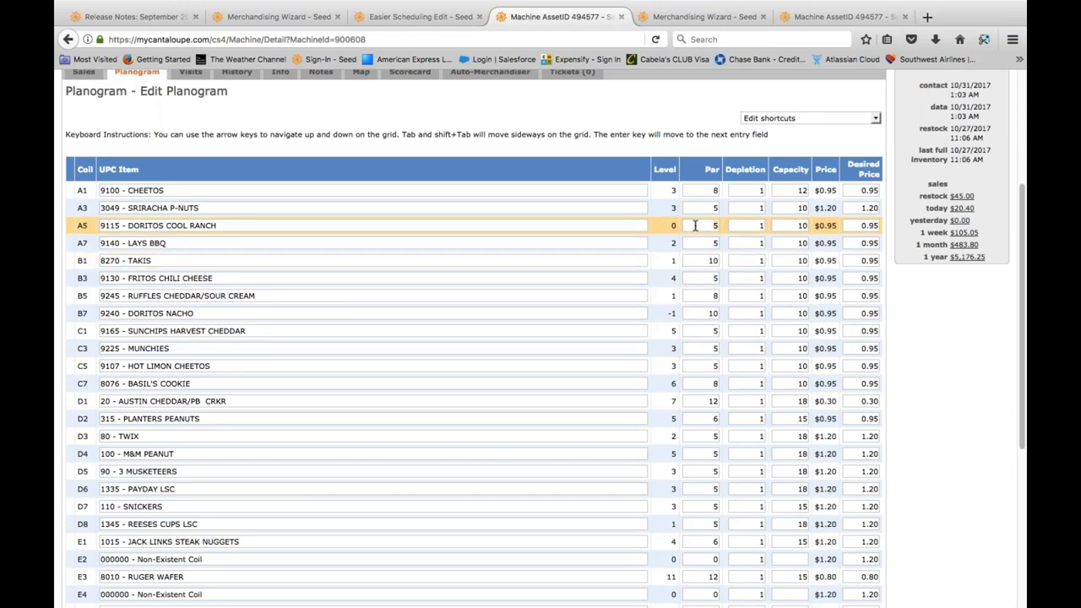
type("10")
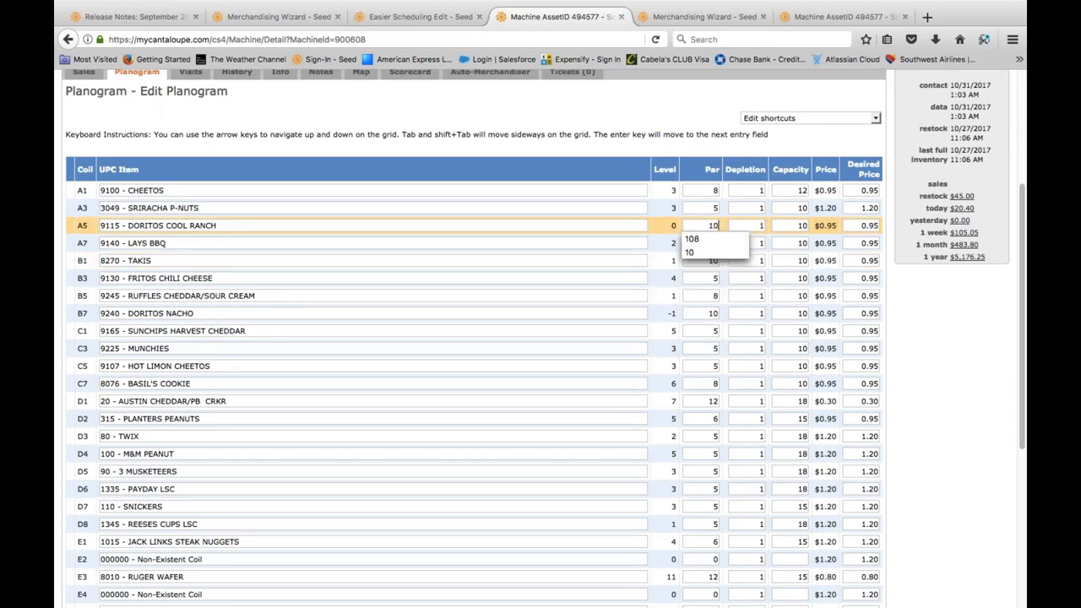
scroll(422, 338, "down", 5)
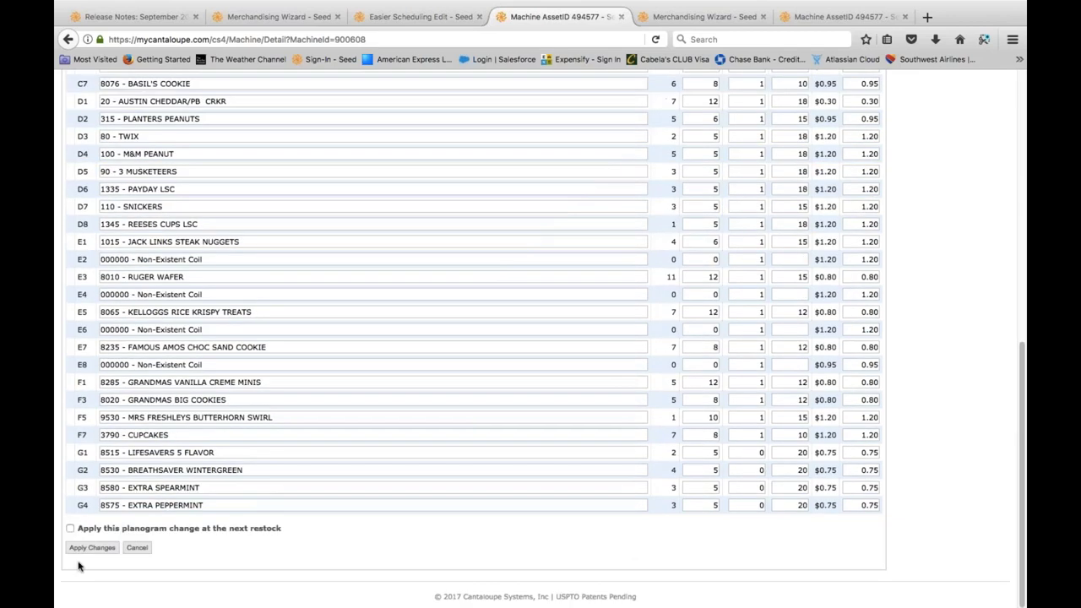
left_click(88, 550)
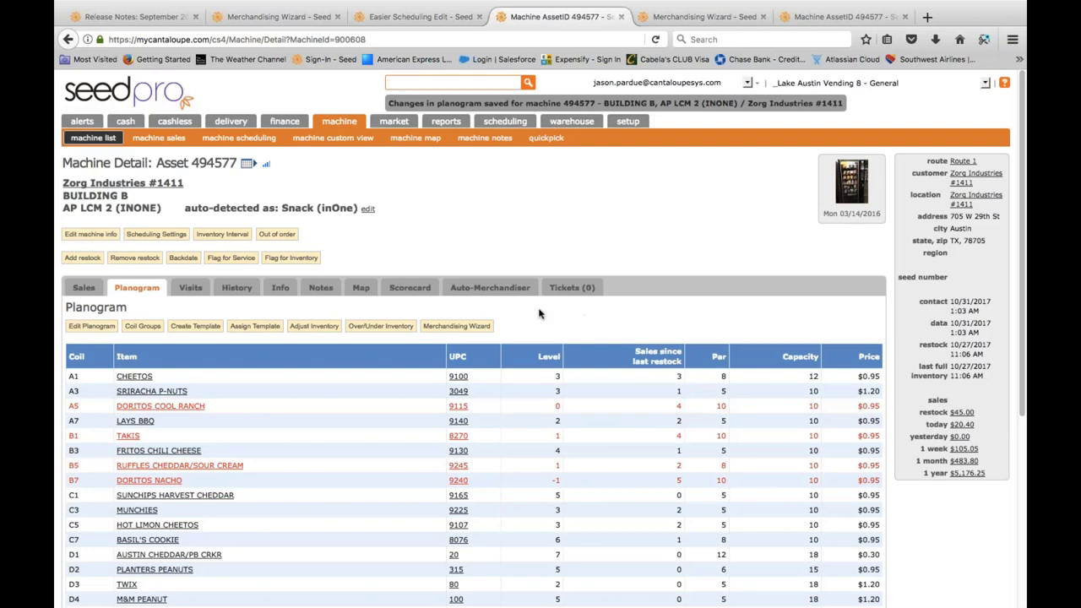
- Reopen the Merchandising Wizard for the updated planogram, sort by average days to sell out ascending, and review the fastest and slowest sellers
left_click(457, 326)
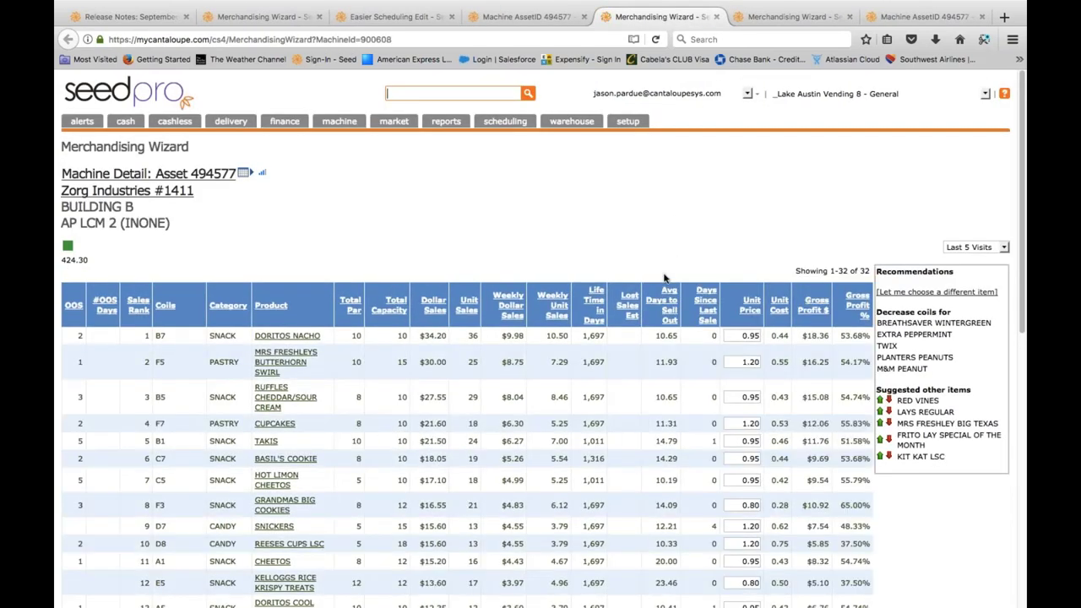
left_click(677, 316)
left_click(680, 317)
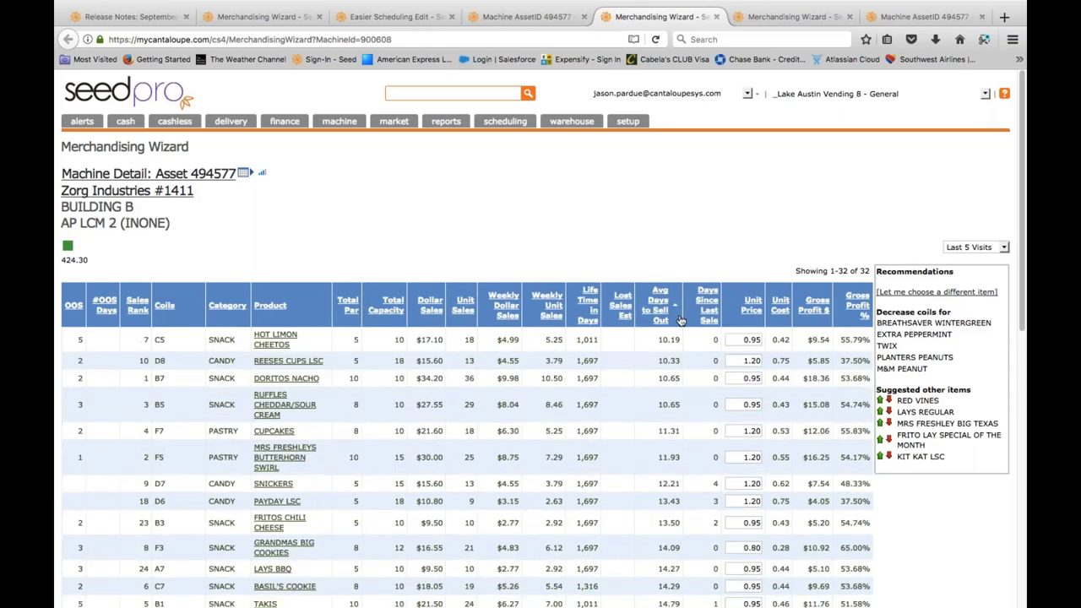
scroll(681, 319, "down", 2)
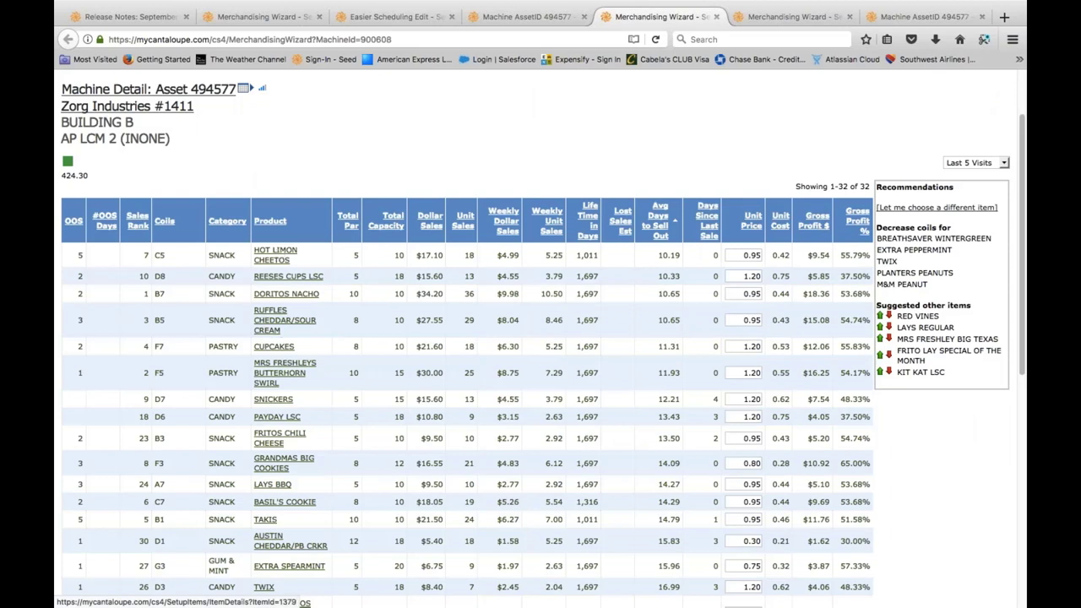
scroll(273, 527, "down", 1)
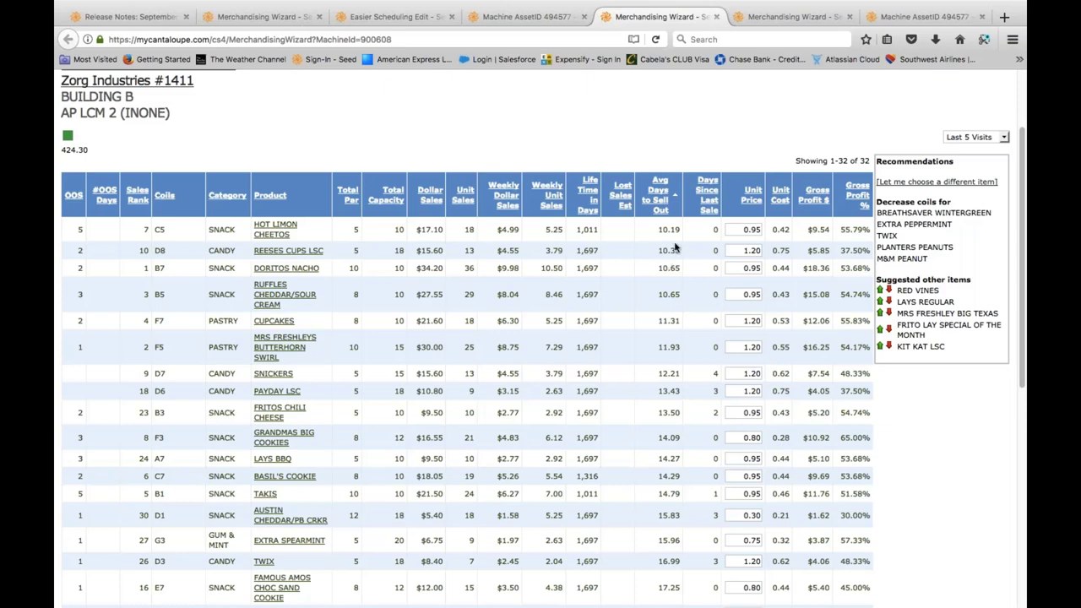
scroll(641, 544, "down", 10)
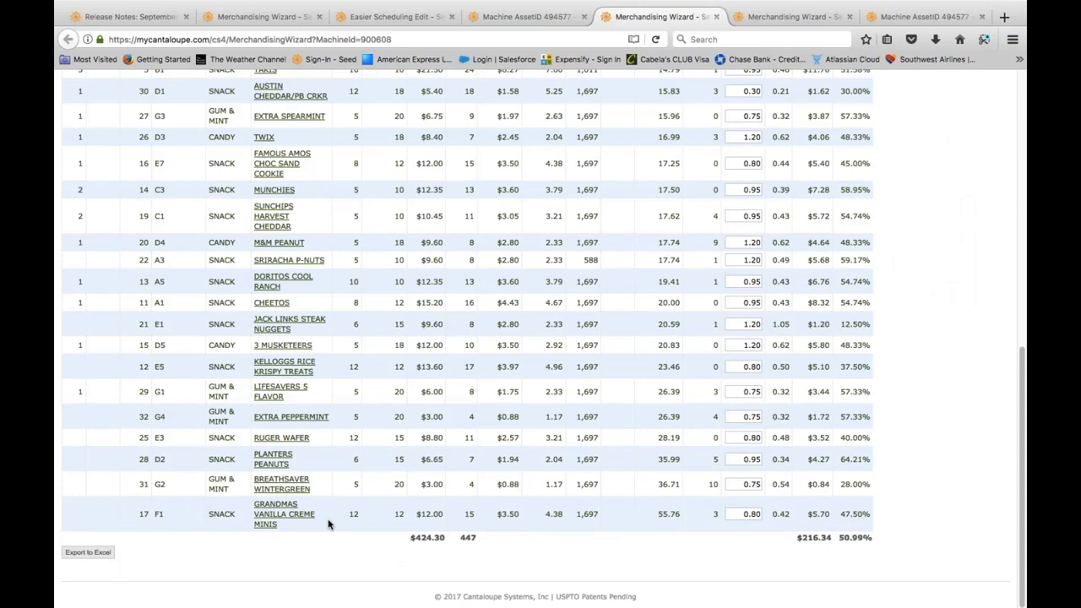
scroll(329, 524, "up", 10)
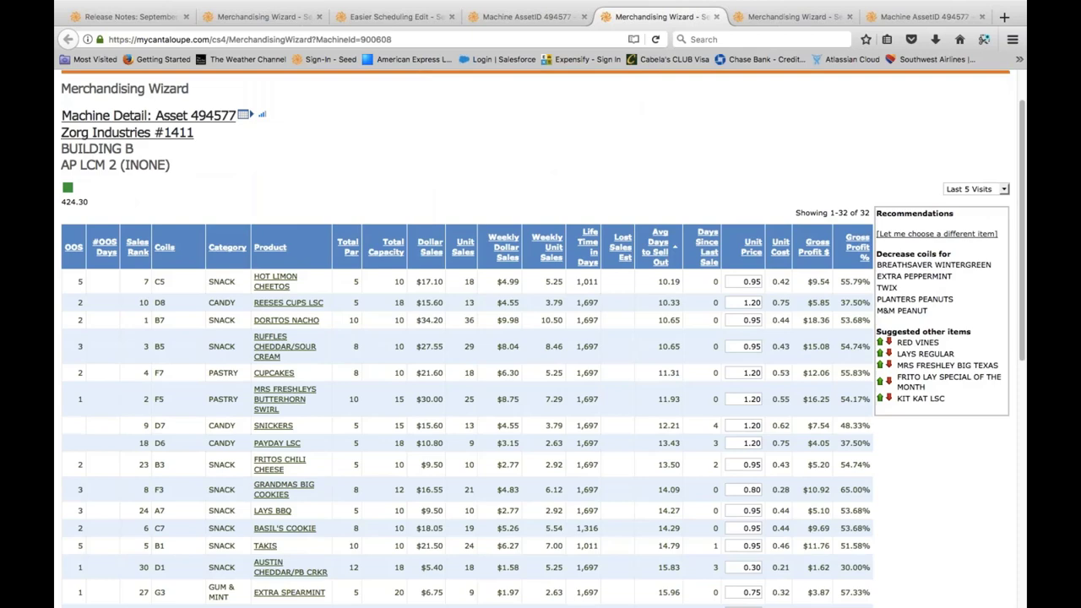
scroll(618, 388, "down", 6)
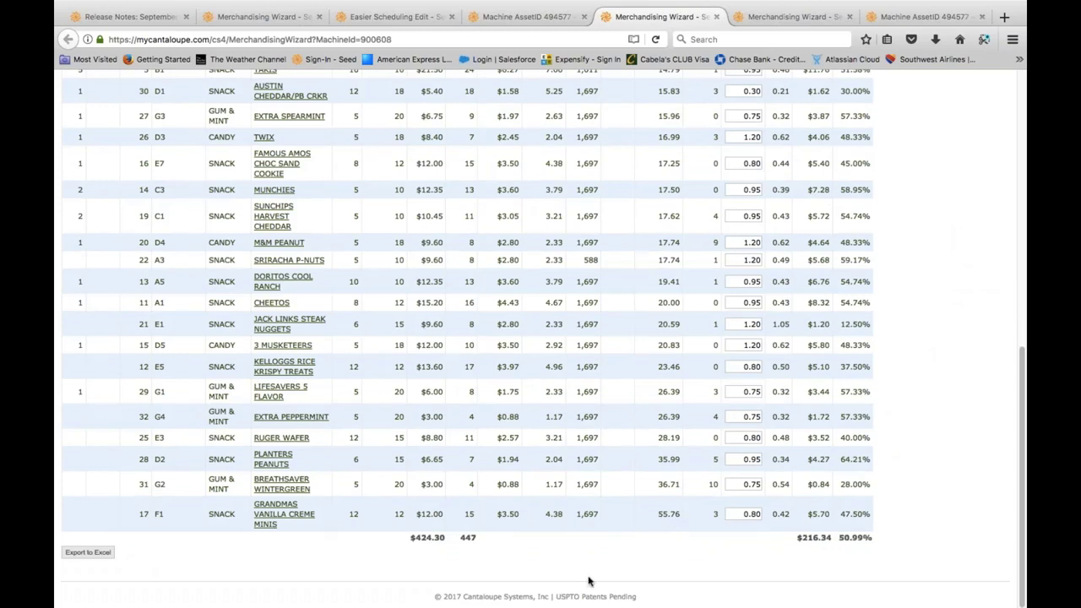
scroll(648, 504, "up", 10)
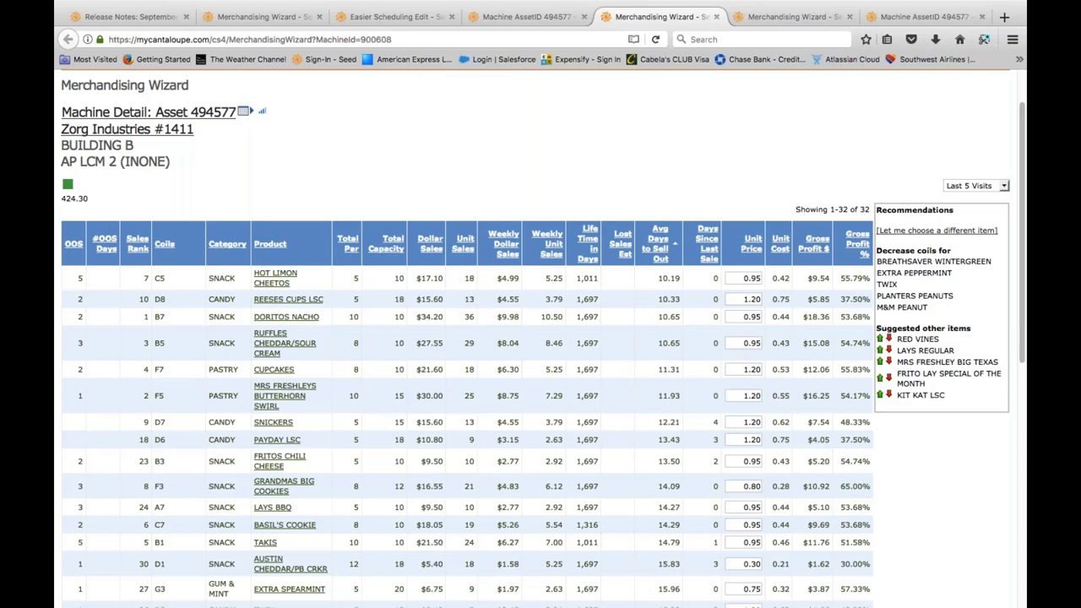
- Apply the suggested Red Vines to coil F1 in place of Grandmas Vanilla Creme Minis, with a new price of 1.00
left_click(879, 340)
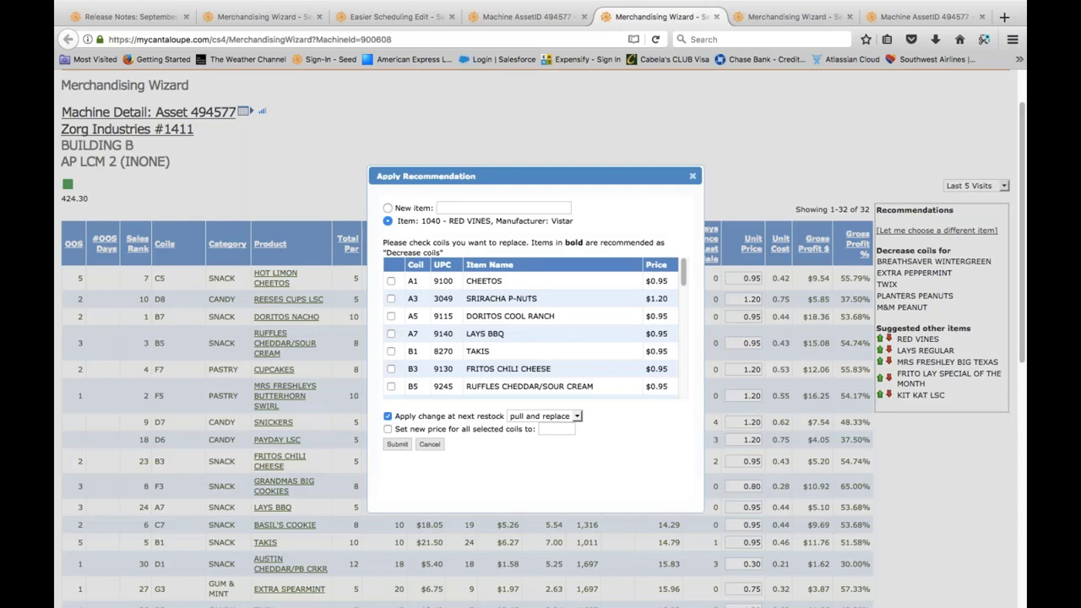
scroll(543, 344, "down", 10)
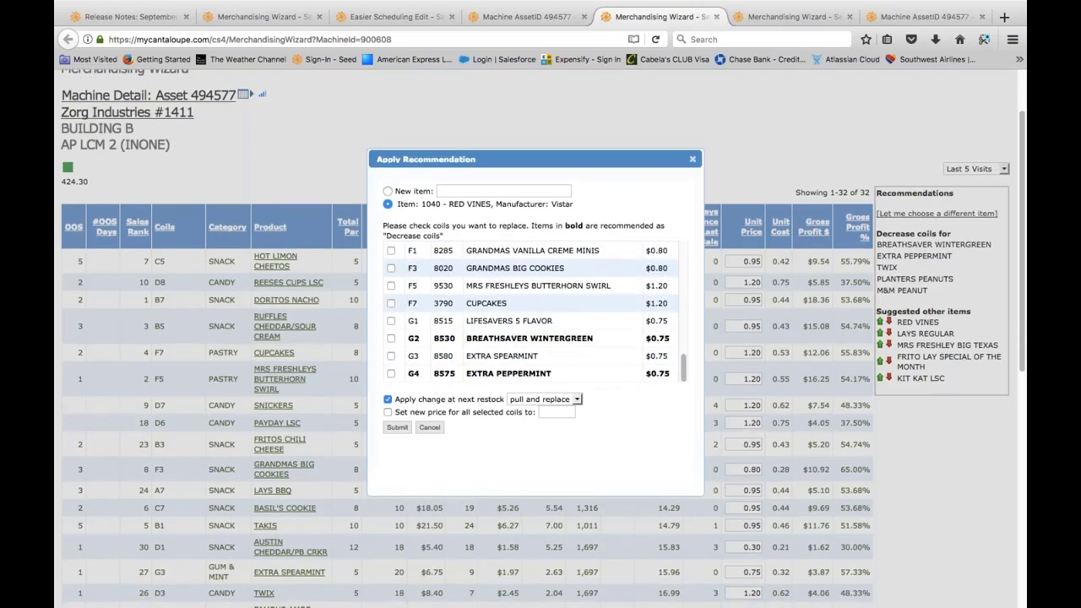
left_click(391, 251)
left_click(388, 412)
type("1.00")
left_click(397, 428)
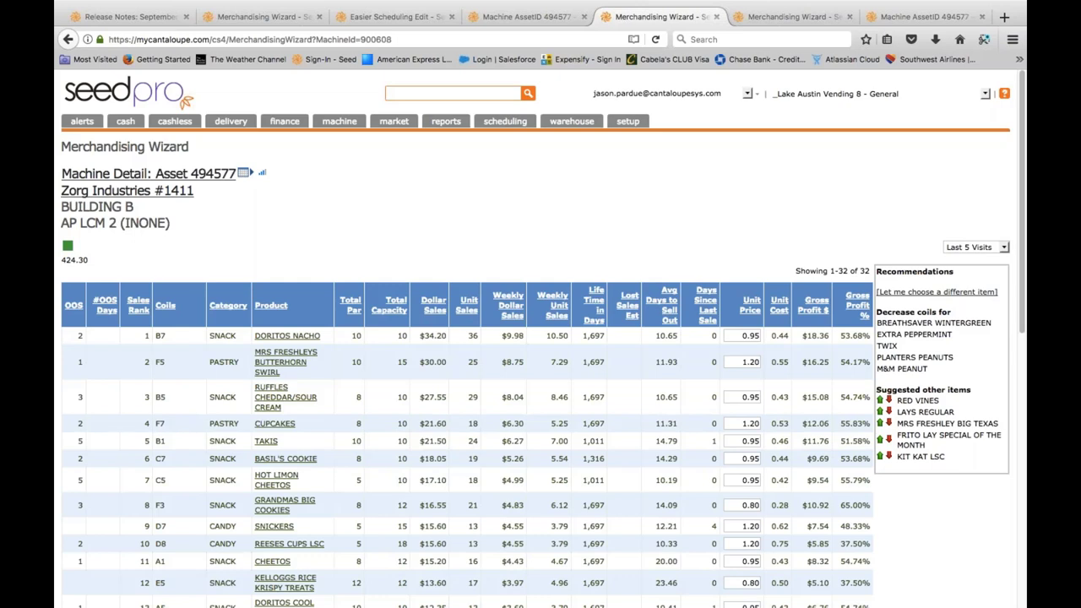
- Return to the route schedule, open the asset detail of Building B's Vendo 576 Pepsi machine and launch its Merchandising Wizard
left_click(393, 16)
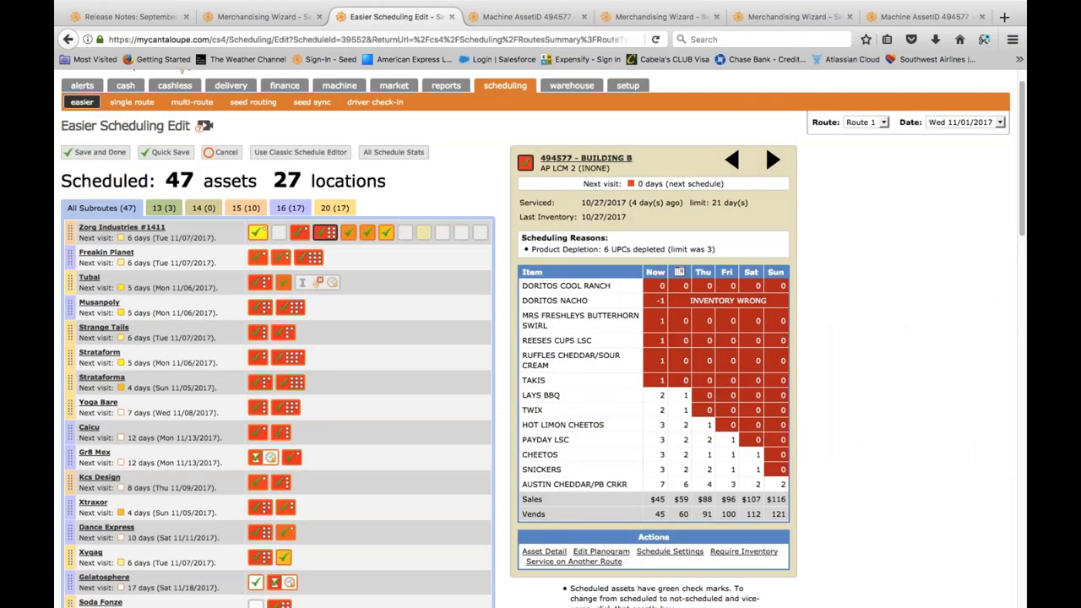
left_click(300, 232)
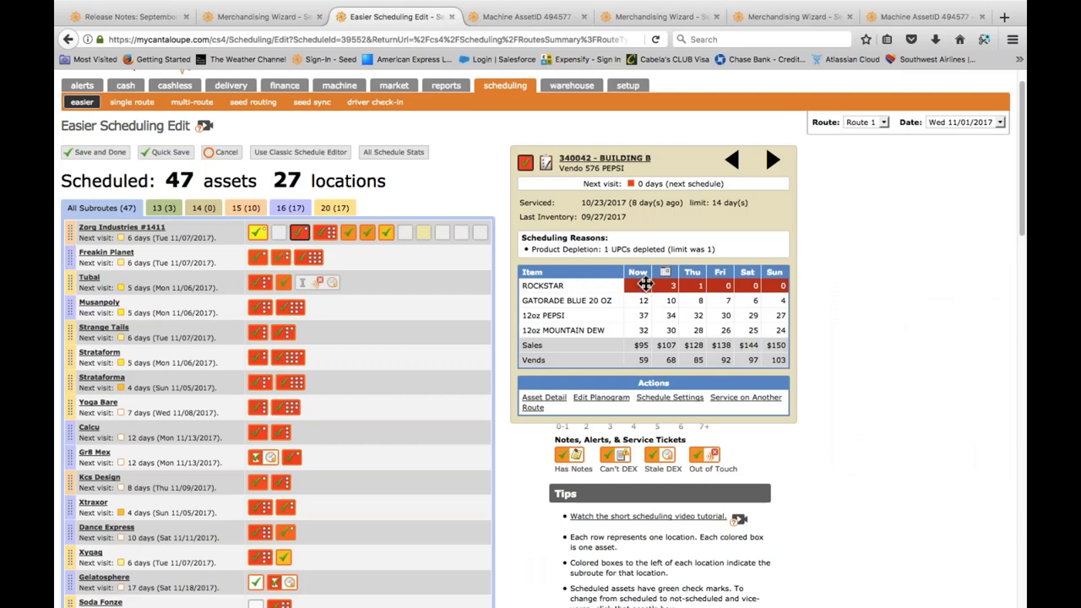
right_click(549, 400)
left_click(599, 362)
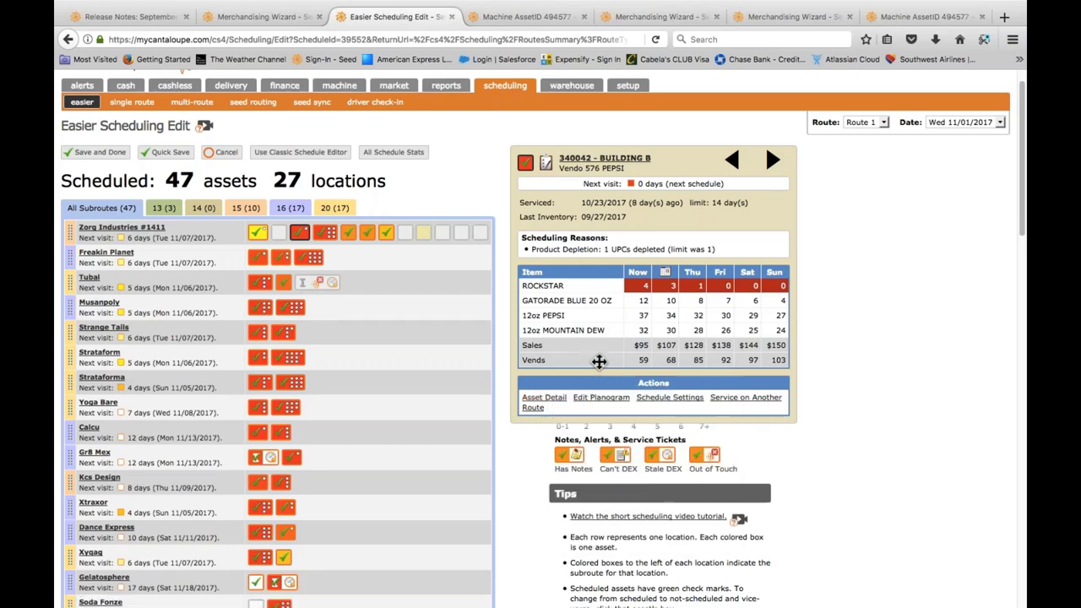
left_click(543, 398, "super")
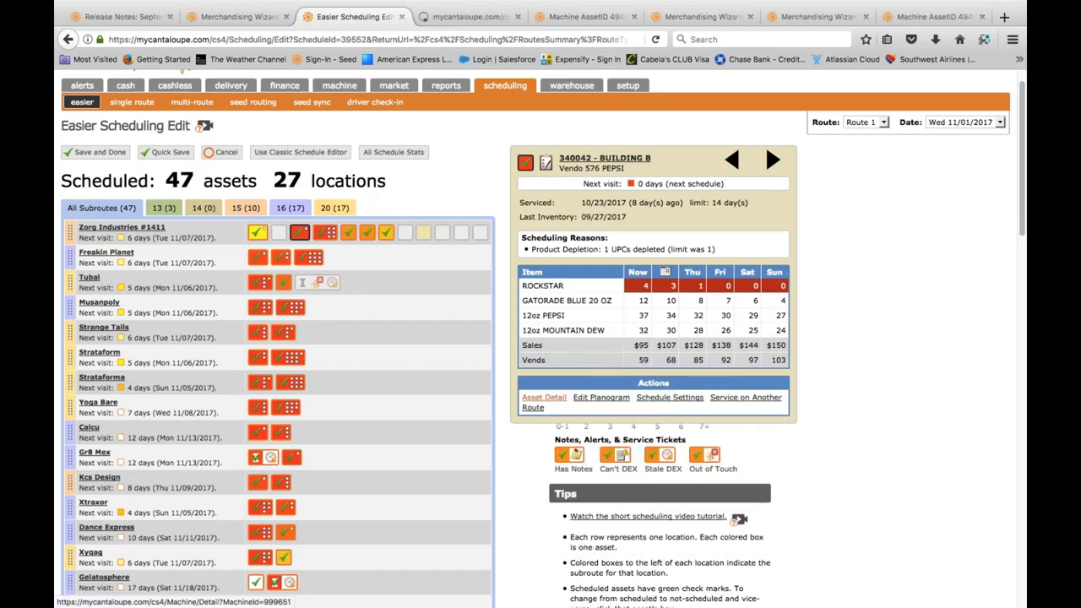
left_click(467, 17)
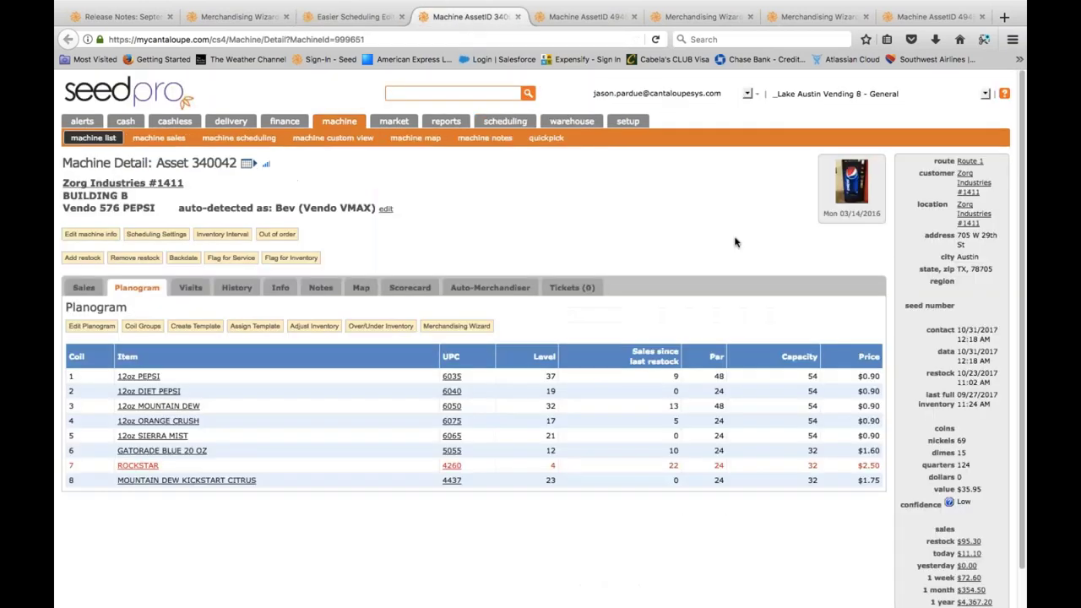
left_click(456, 326)
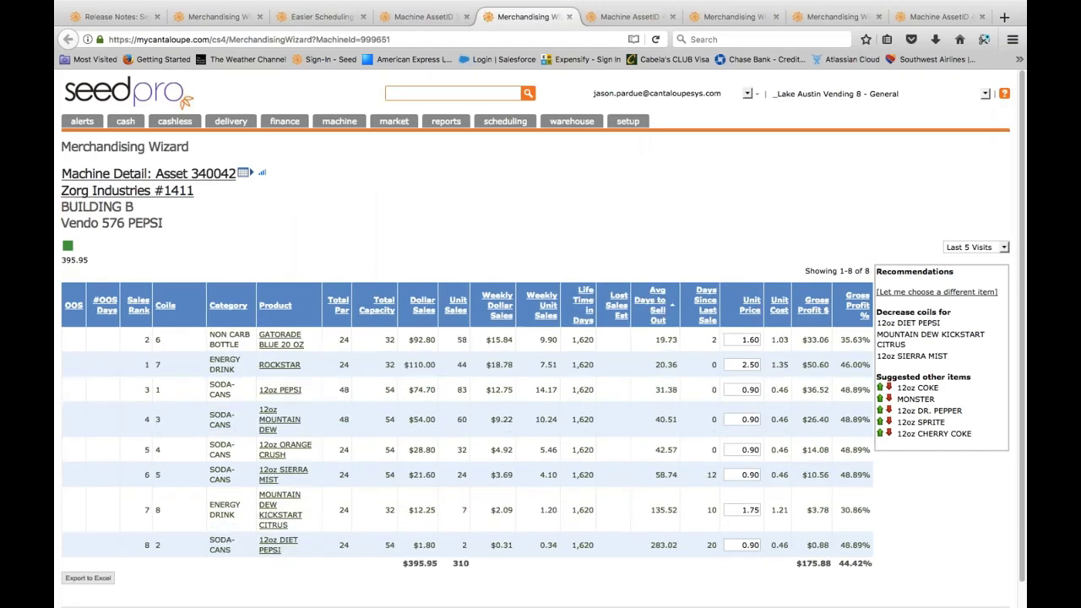
- Examine sell-out times and recommendations for Building B's Vendo 576 Pepsi machine, checking them against its schedule entry
scroll(541, 338, "down", 1)
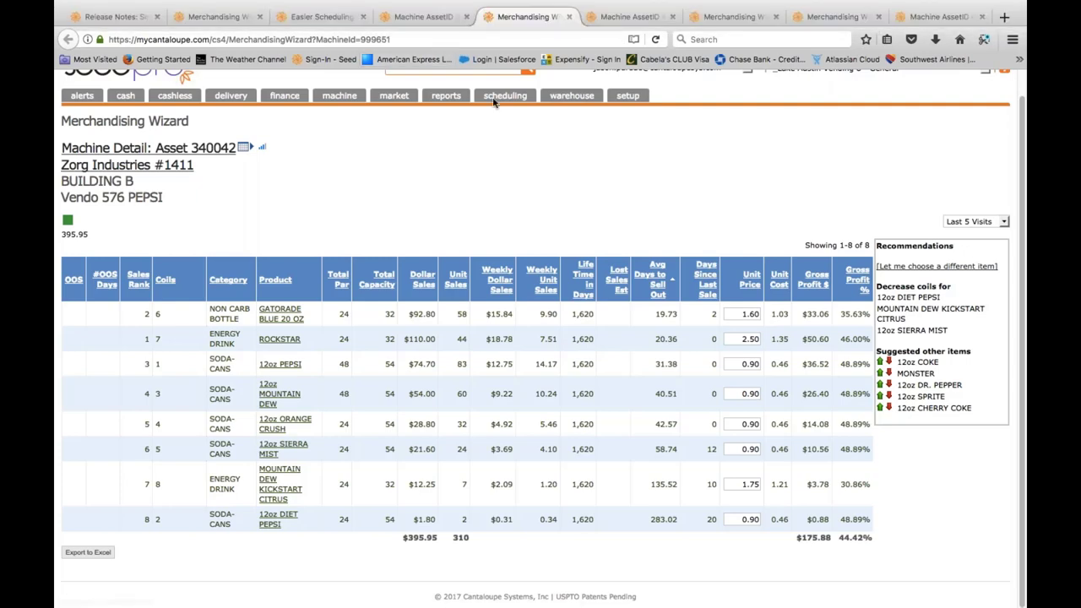
left_click(323, 10)
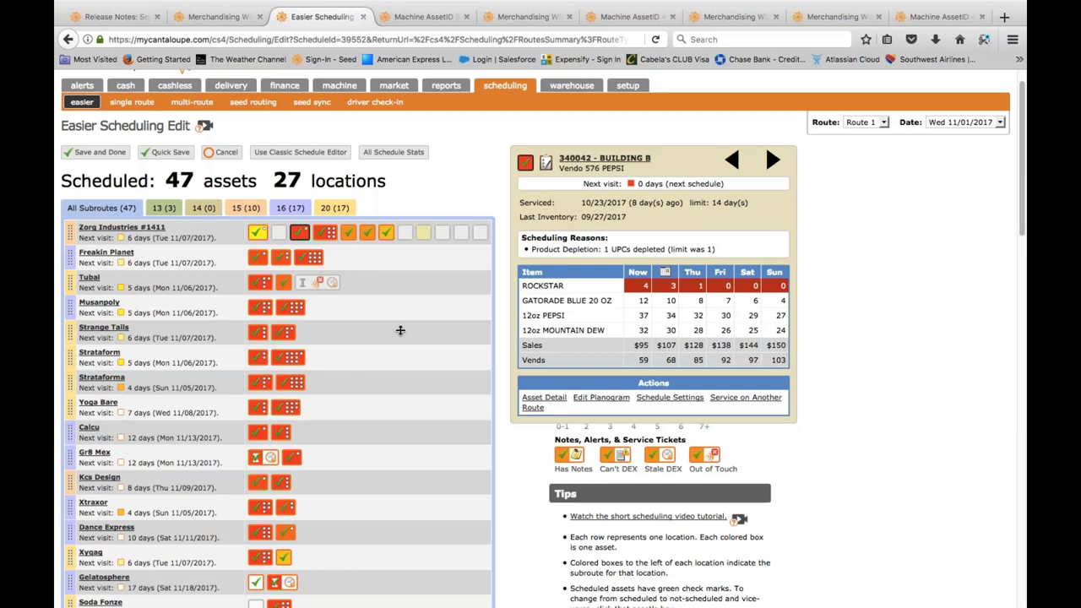
left_click(527, 16)
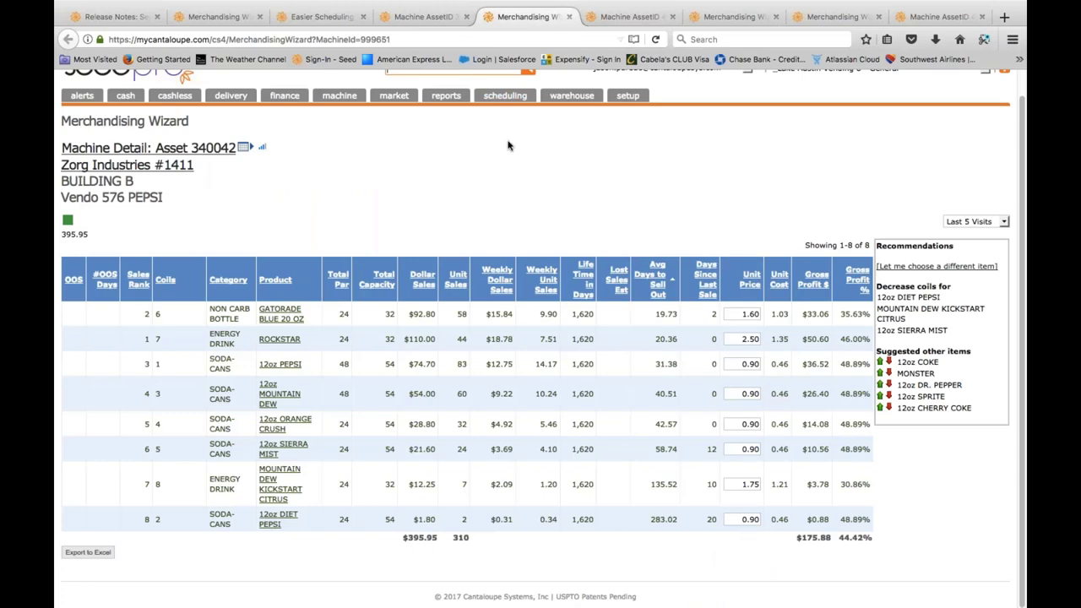
- Switch to the Merchandising Wizard of Building B's AP LCM 2 snack machine and examine its product sales and recommendations
left_click(734, 19)
scroll(539, 204, "down", 2)
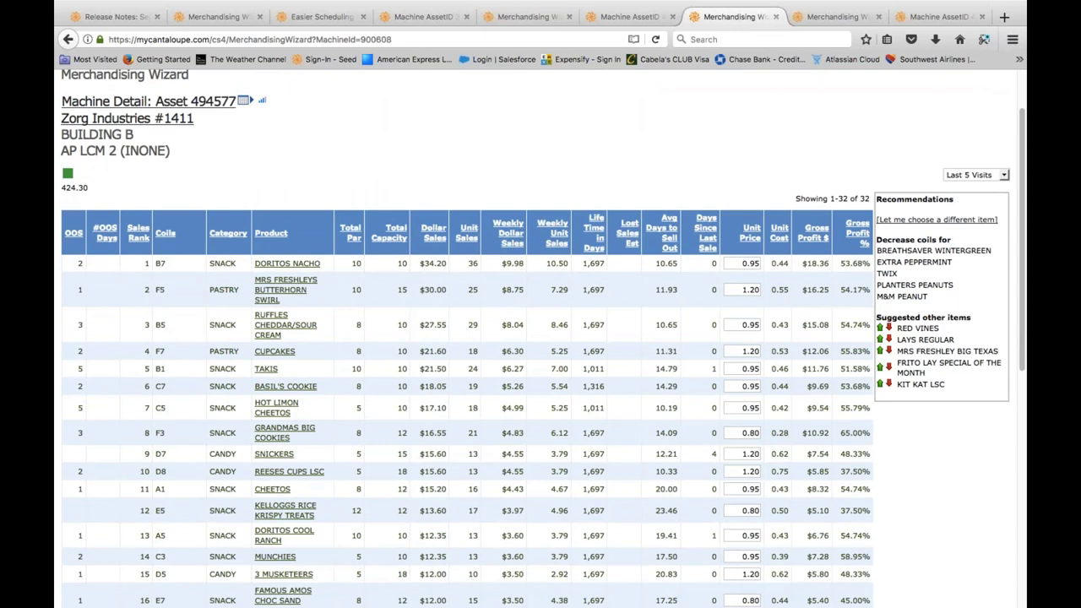
scroll(184, 299, "up", 2)
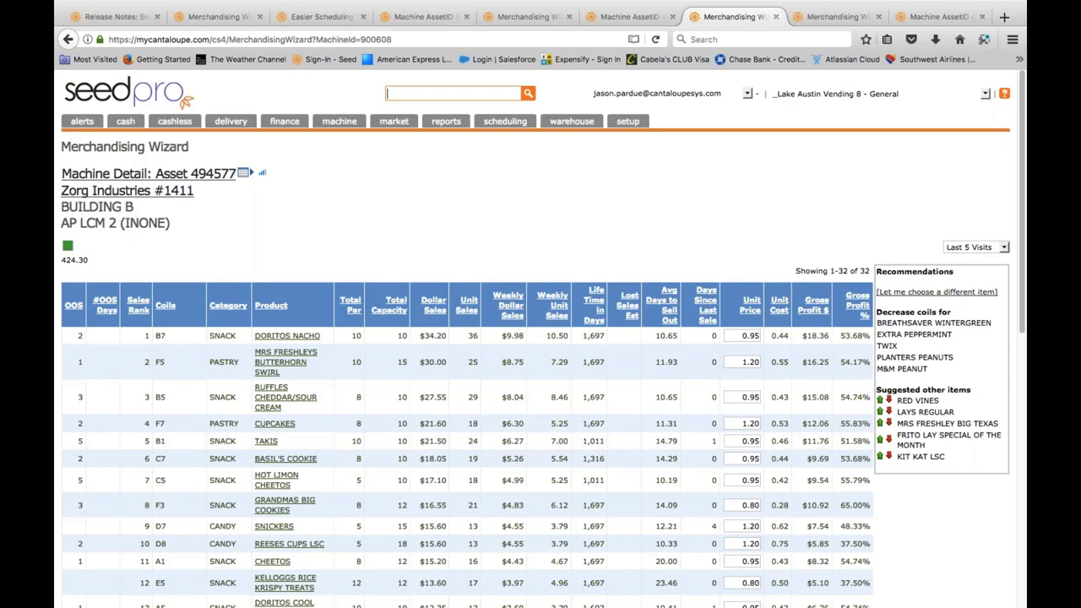
scroll(540, 338, "down", 2)
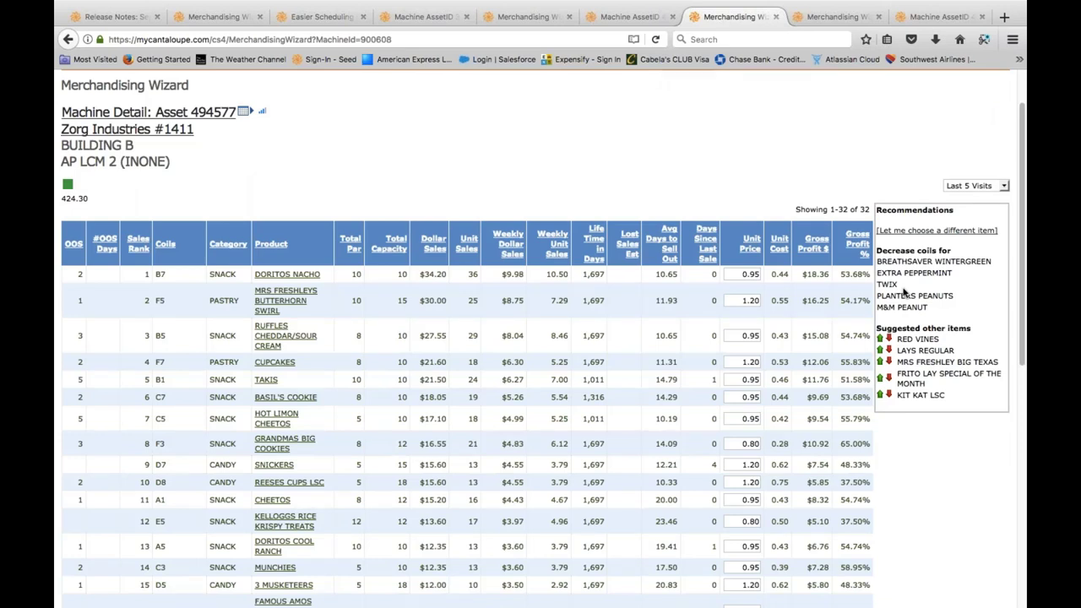
- Choose a different item, 9115 - Doritos Cool Ranch, to replace Munchies in coil C3 by pull and replace at next restock, and submit it
left_click(935, 230)
left_click(485, 210)
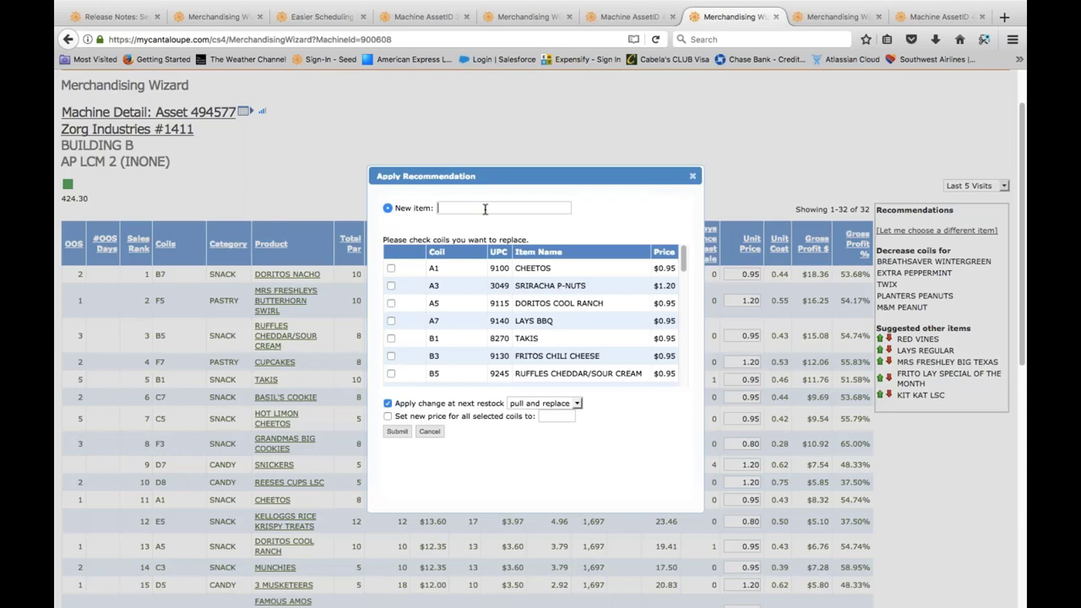
type("dorit")
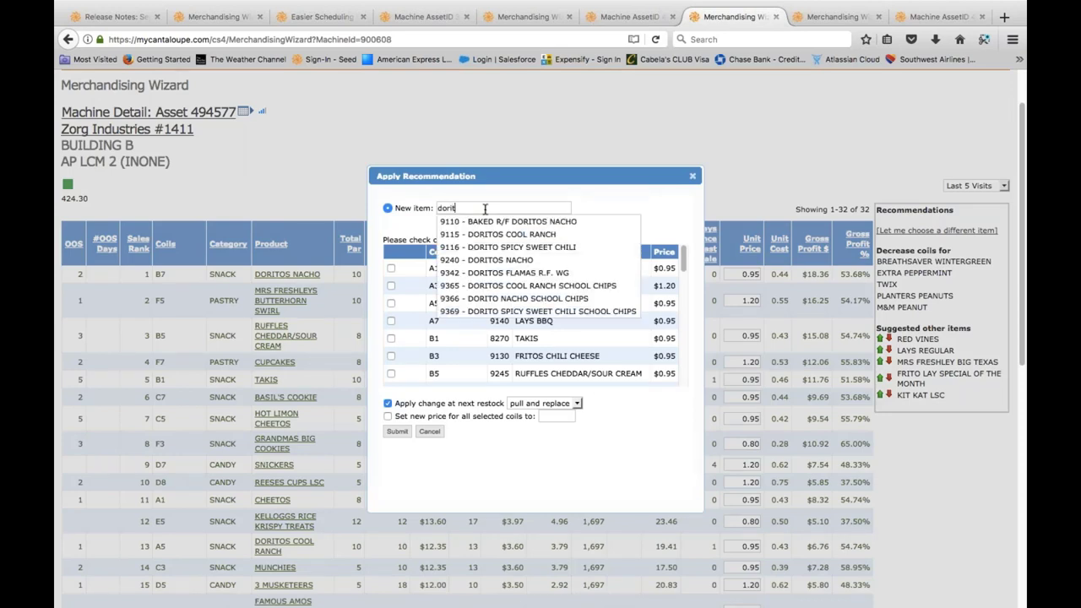
left_click(507, 234)
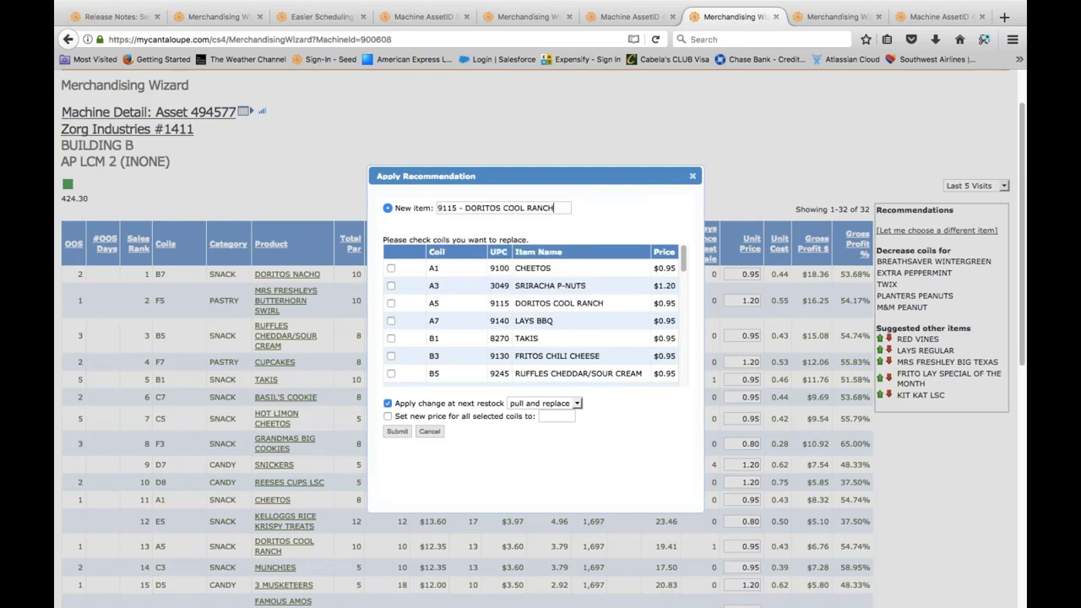
scroll(532, 316, "down", 3)
left_click(391, 316)
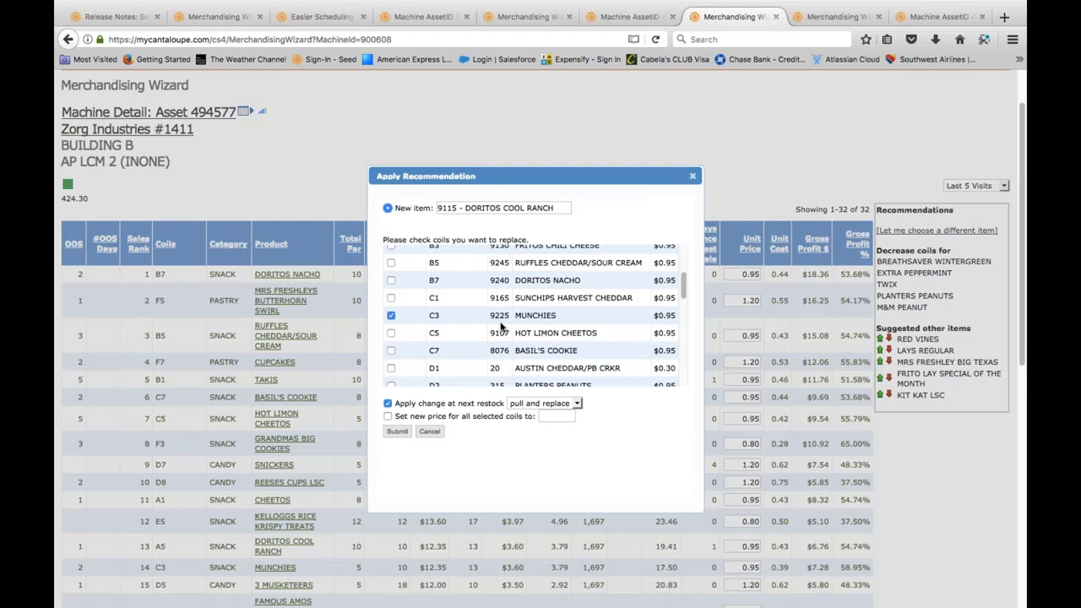
left_click(573, 404)
left_click(572, 405)
left_click(396, 431)
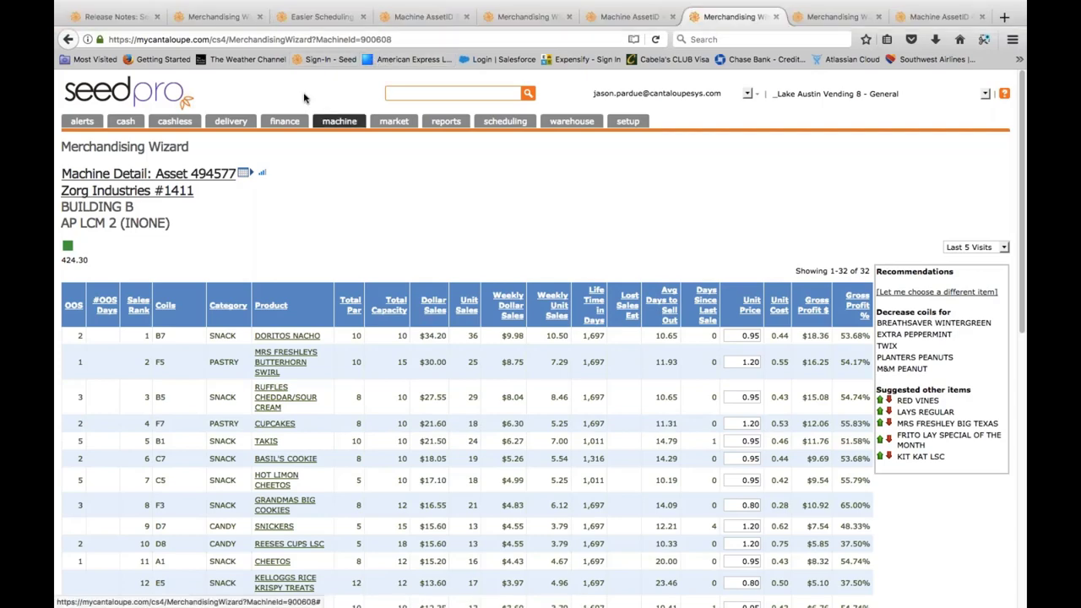
- Return to the route schedule, open Machine Sales from there and sort the machines by weekly sales in descending order
left_click(319, 21)
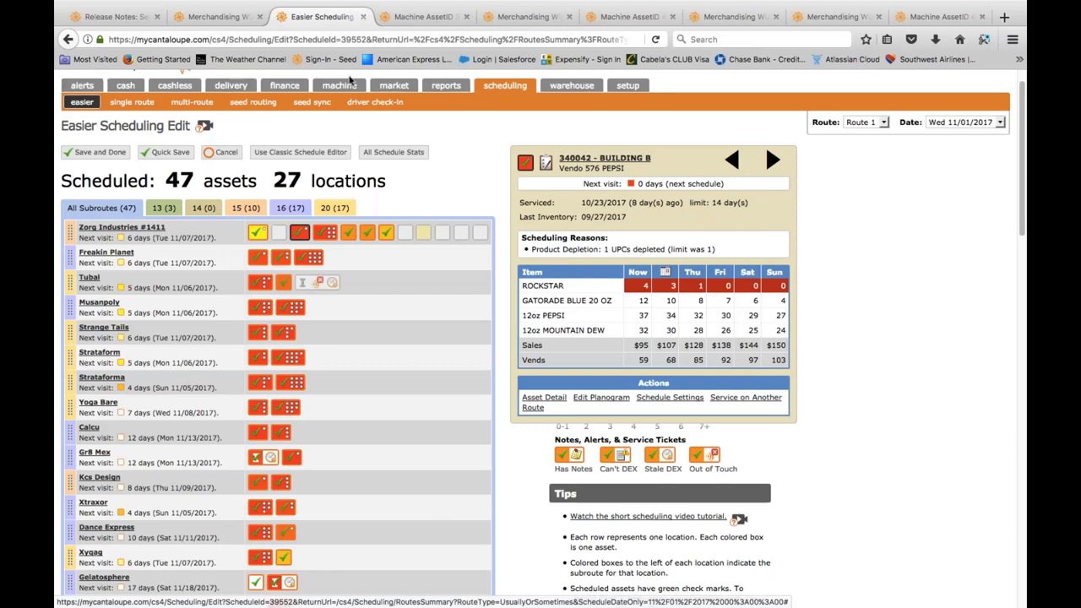
mouse_move(340, 85)
left_click(347, 121)
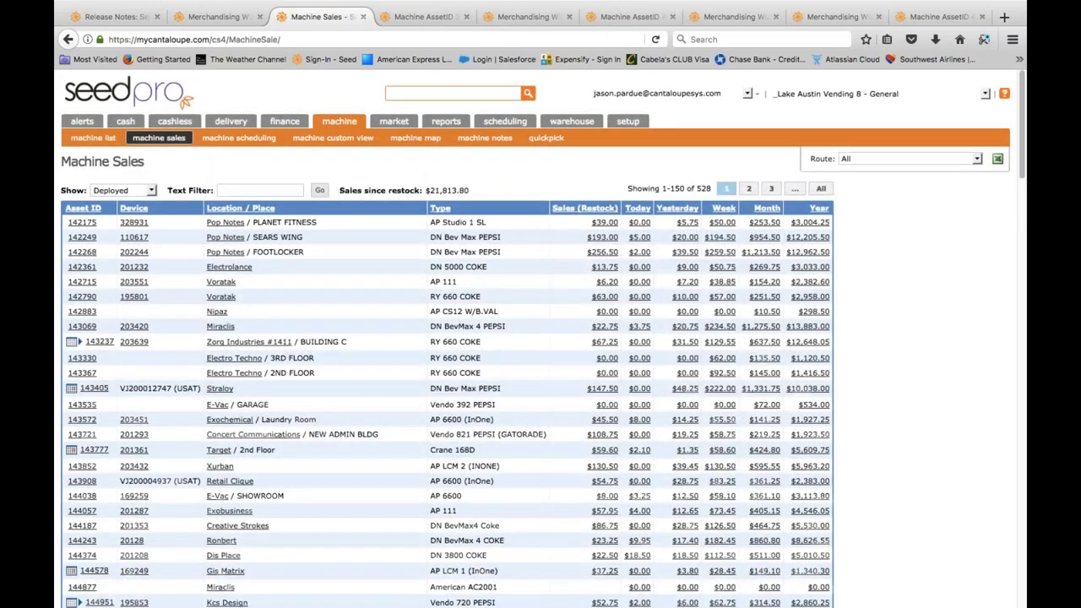
left_click(724, 209)
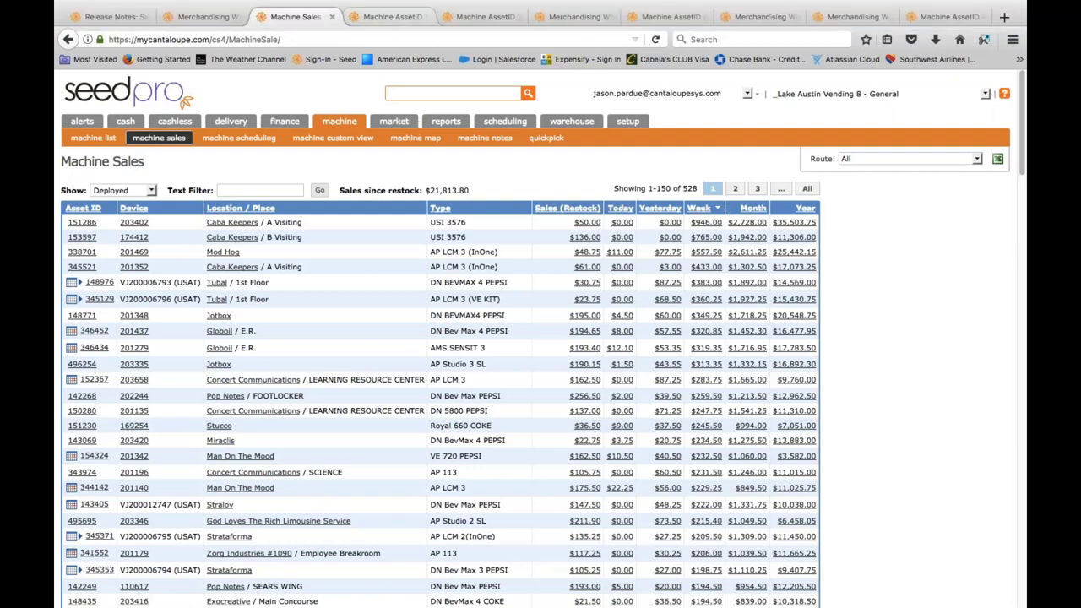
- Open the machine detail of Caba Keepers asset 151286, look over its planogram and launch its Merchandising Wizard
left_click(374, 20)
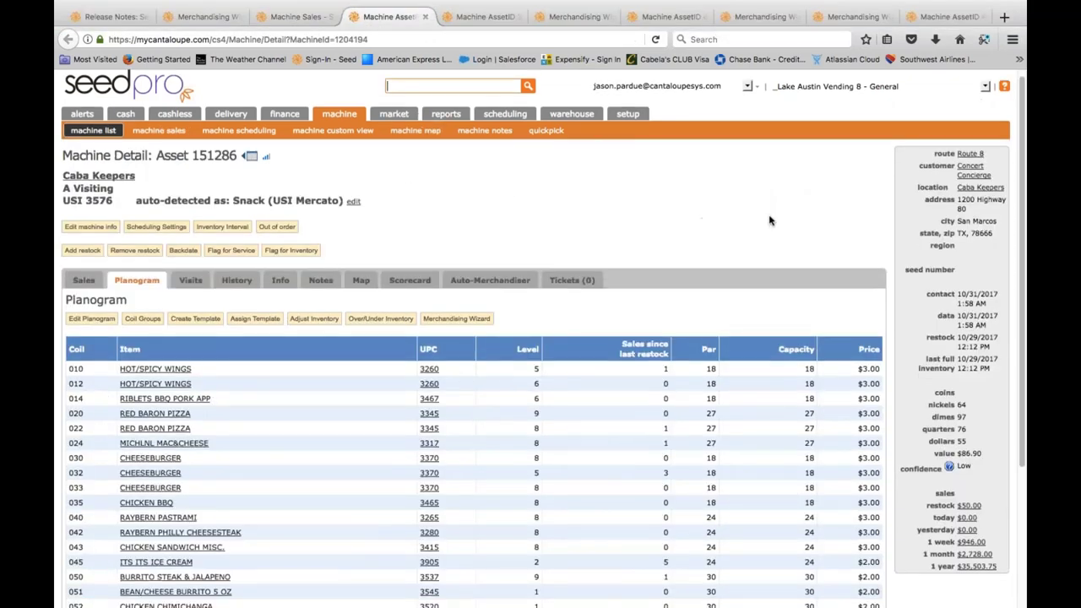
scroll(770, 220, "down", 2)
scroll(770, 220, "down", 2)
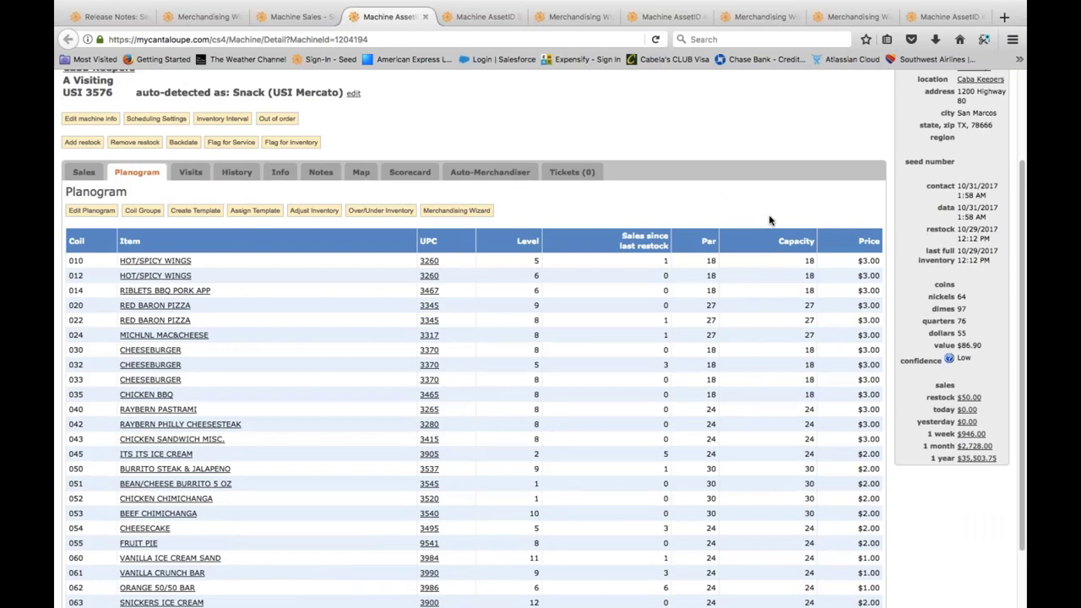
scroll(769, 221, "down", 2)
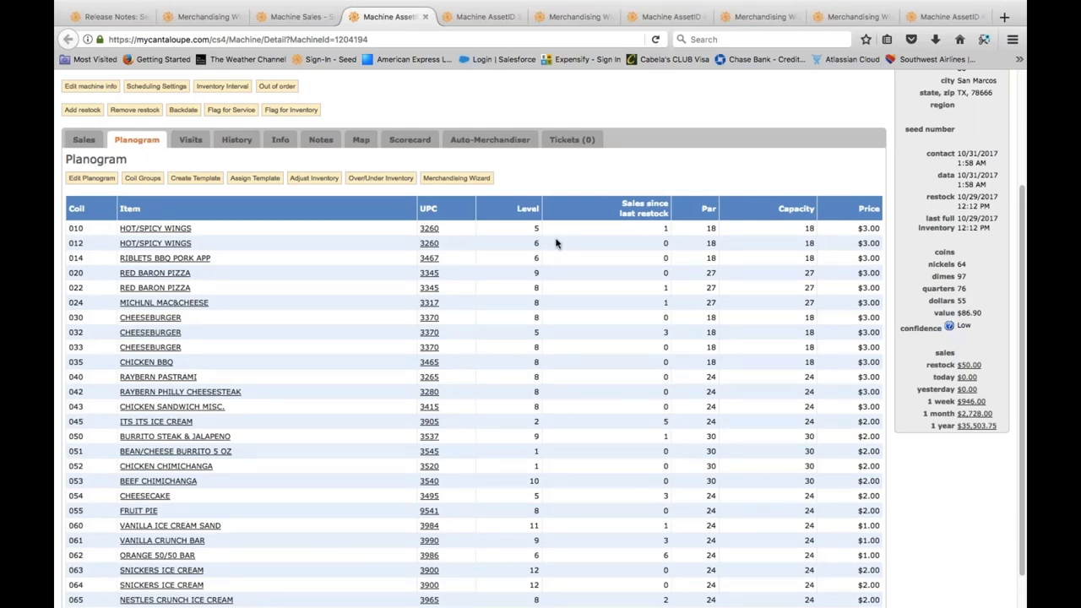
left_click(443, 177)
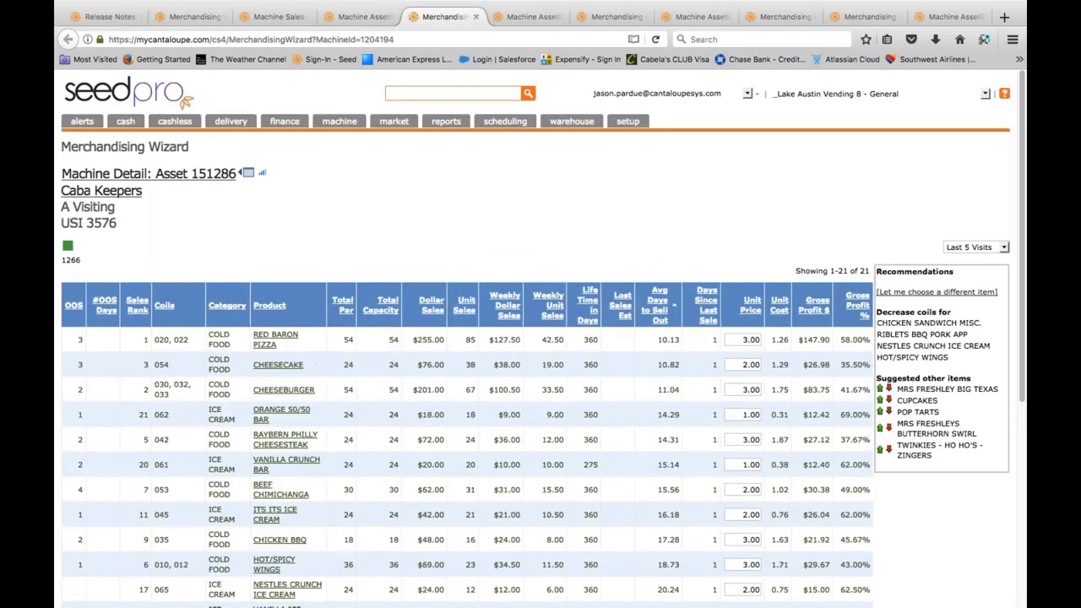
- Review the average days to sell out for all products in the Caba Keepers machine
scroll(540, 338, "down", 5)
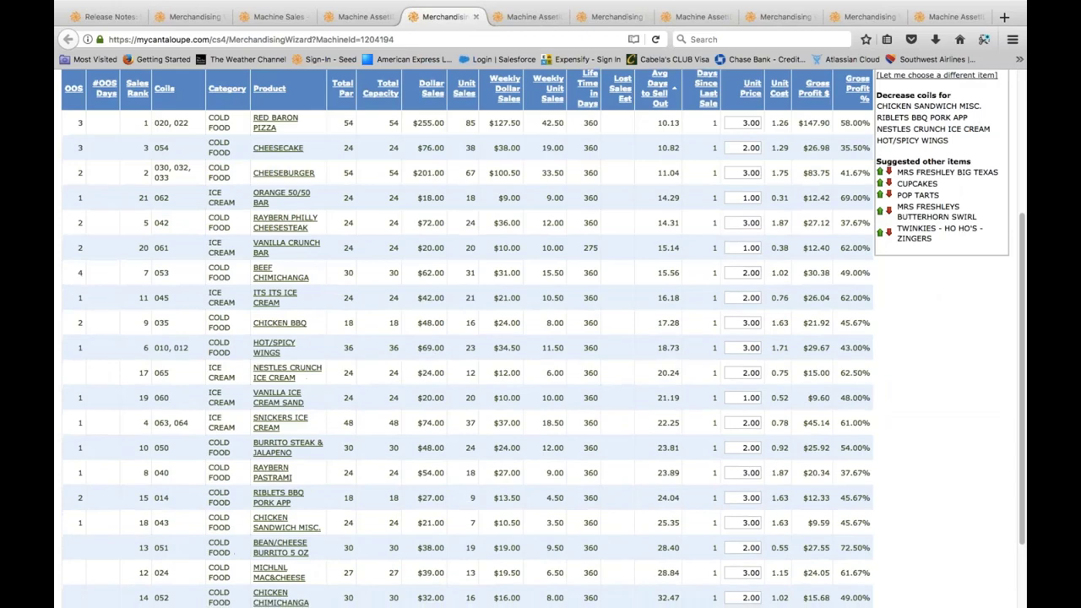
scroll(549, 128, "up", 1)
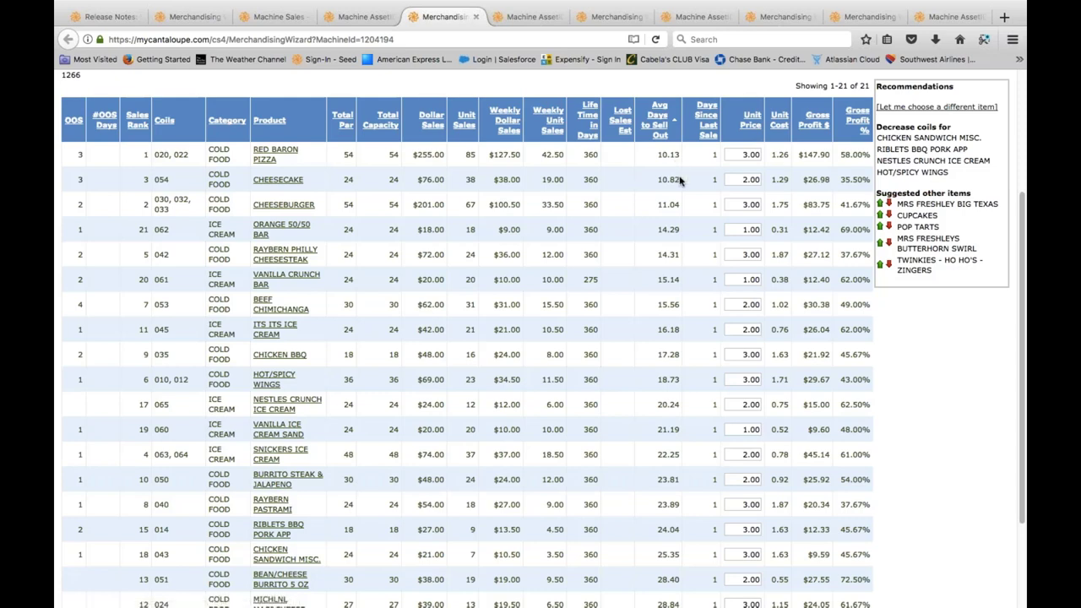
scroll(679, 177, "down", 3)
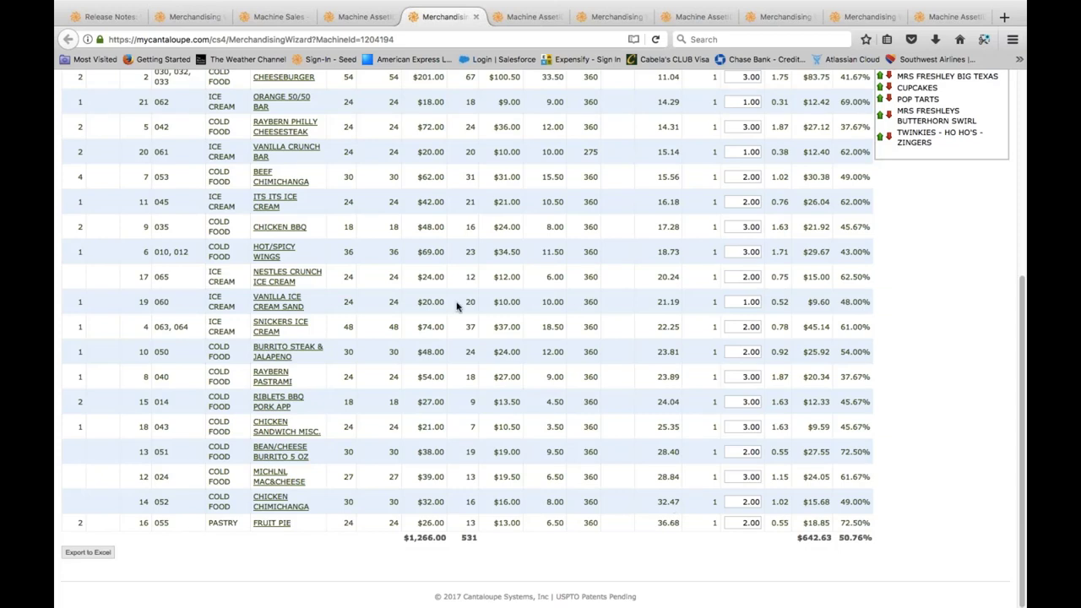
- Return to Machine Sales, sort by weekly sales in ascending order and look past the zero-sales machines for a low-selling one
left_click(346, 18)
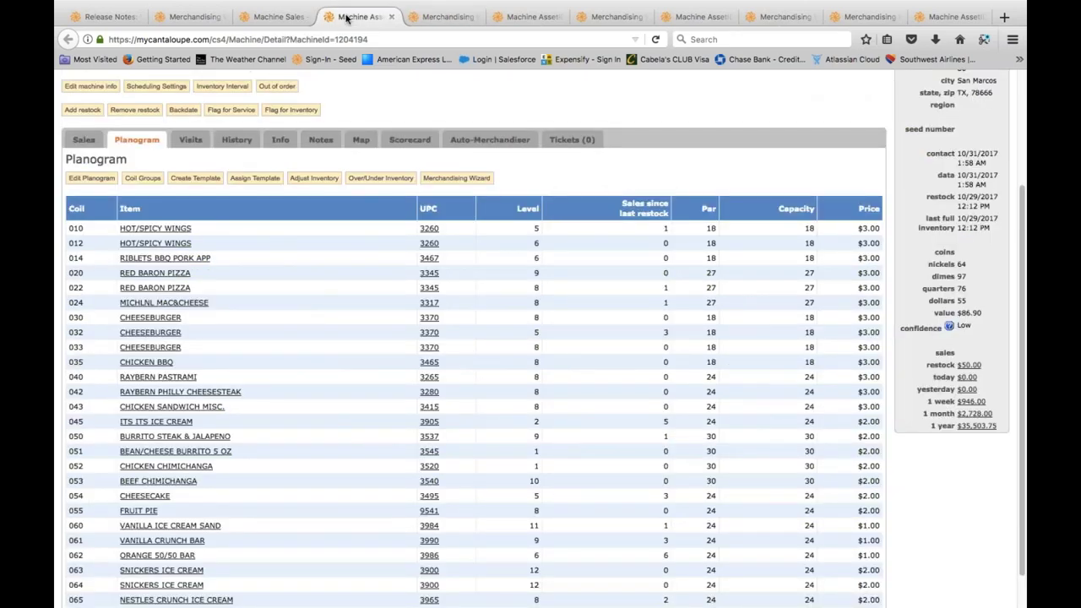
left_click(259, 20)
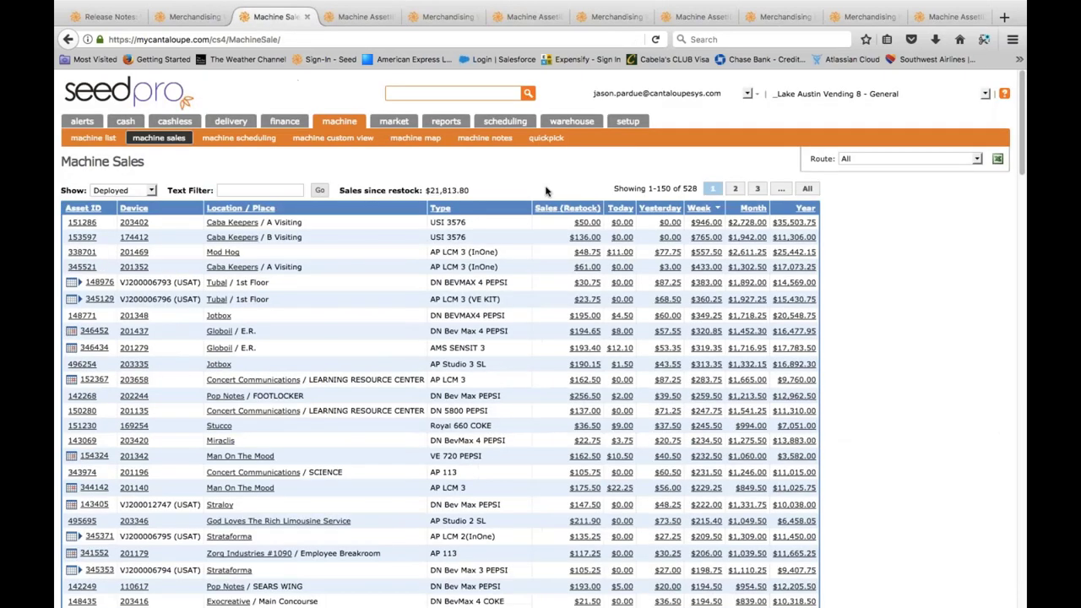
left_click(715, 210)
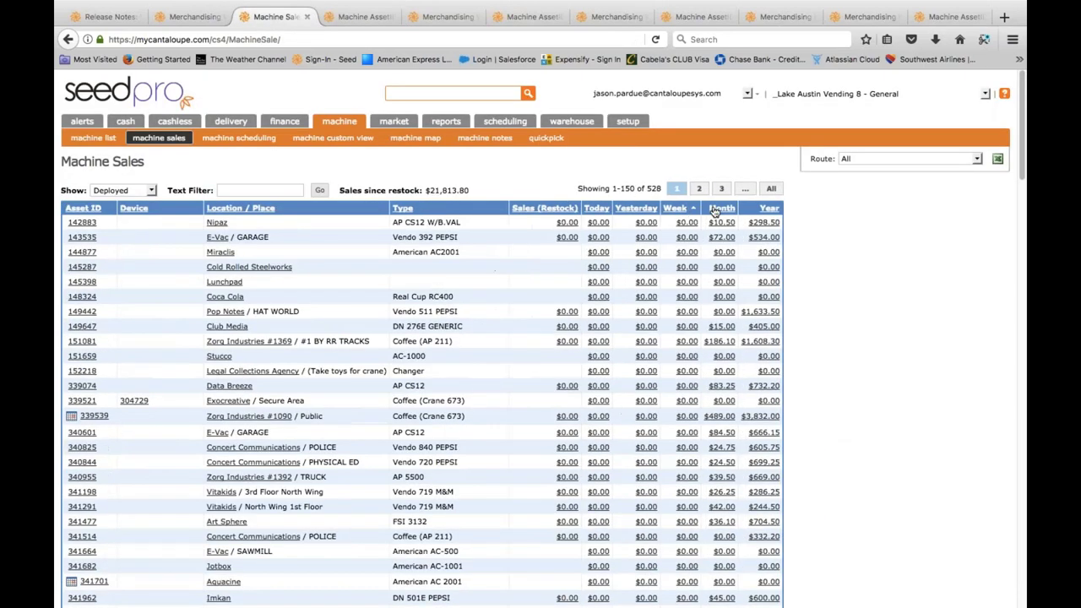
scroll(715, 211, "down", 20)
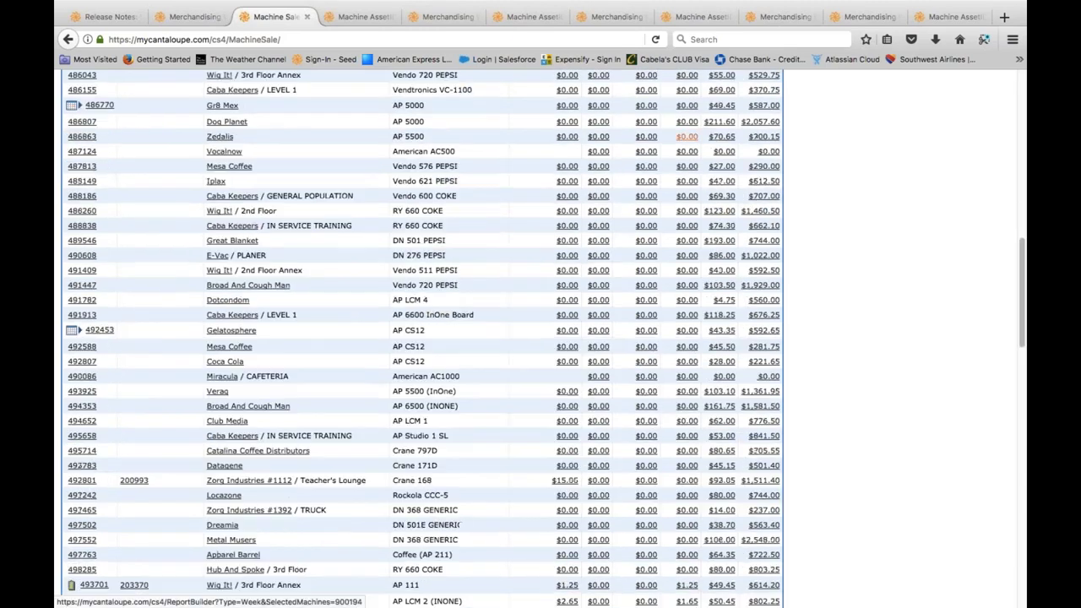
scroll(422, 338, "down", 3)
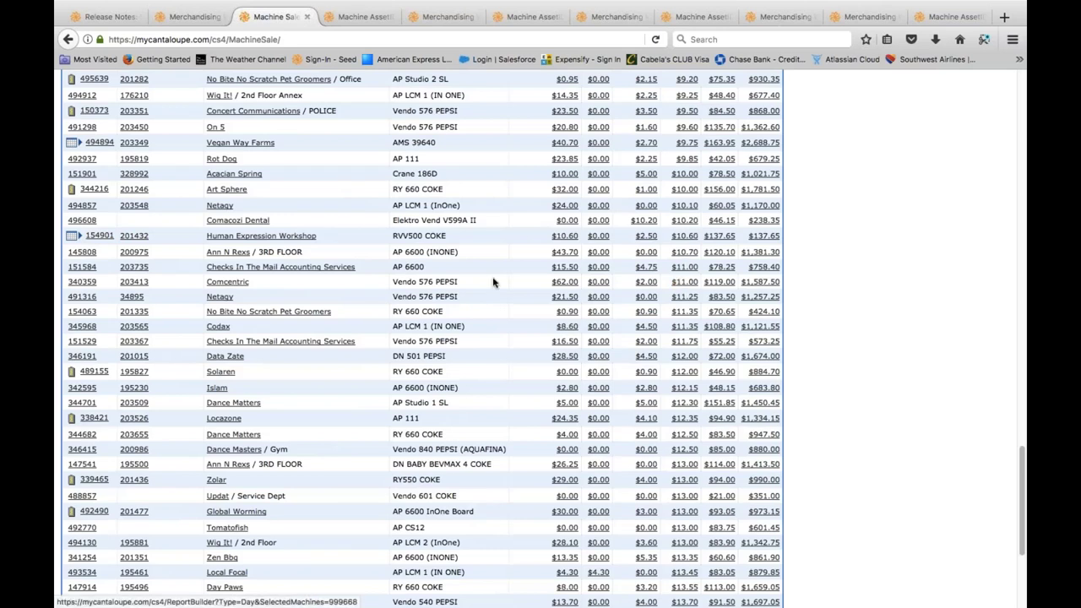
- Open the detail of asset 151584 at Checks In The Mail Accounting Services in a new tab and launch its Merchandising Wizard
middle_click(81, 276)
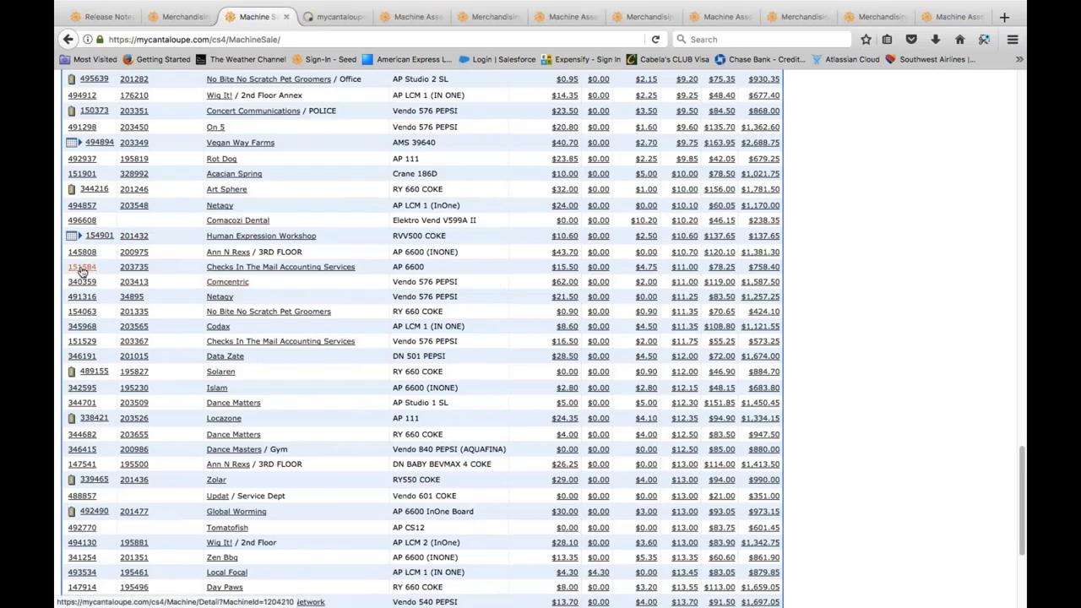
left_click(347, 16)
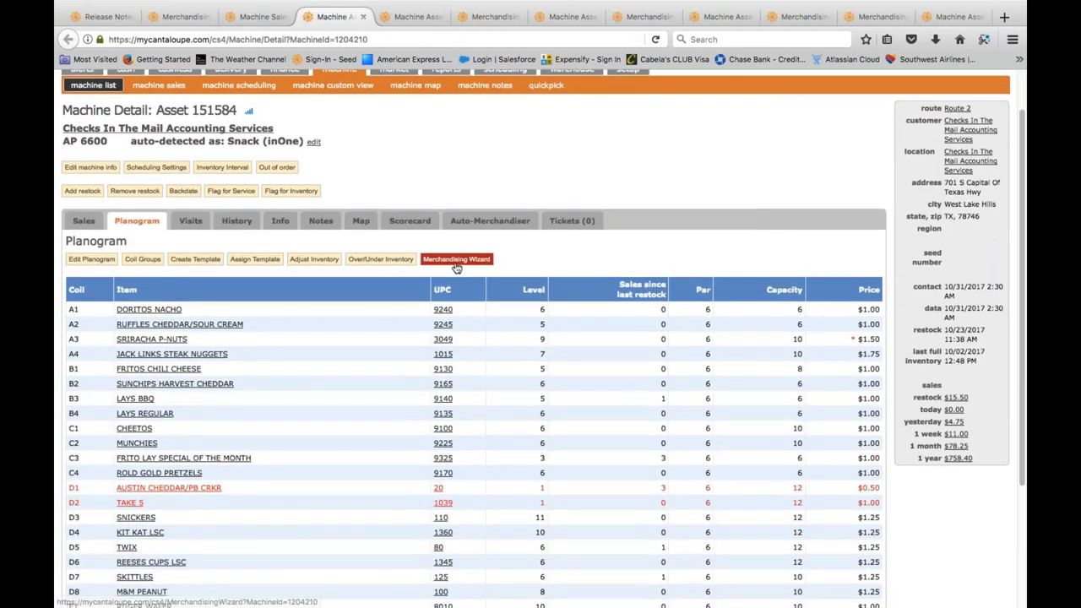
left_click(545, 176)
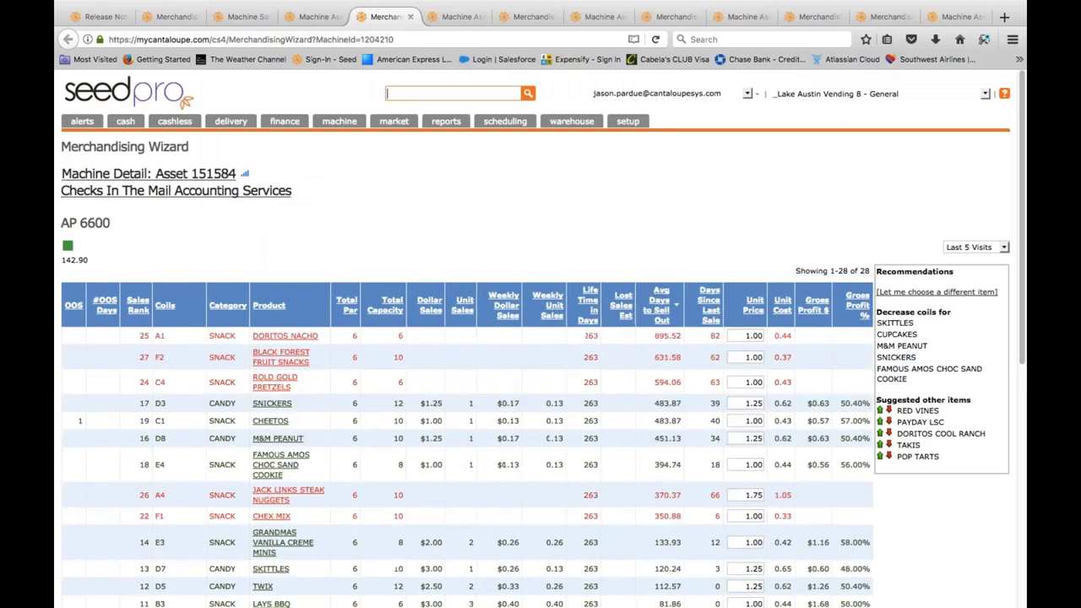
- Sort the AP 6600 machine's products by average days to sell out ascending and compare its slowest sellers with the suggested items
scroll(607, 215, "down", 3)
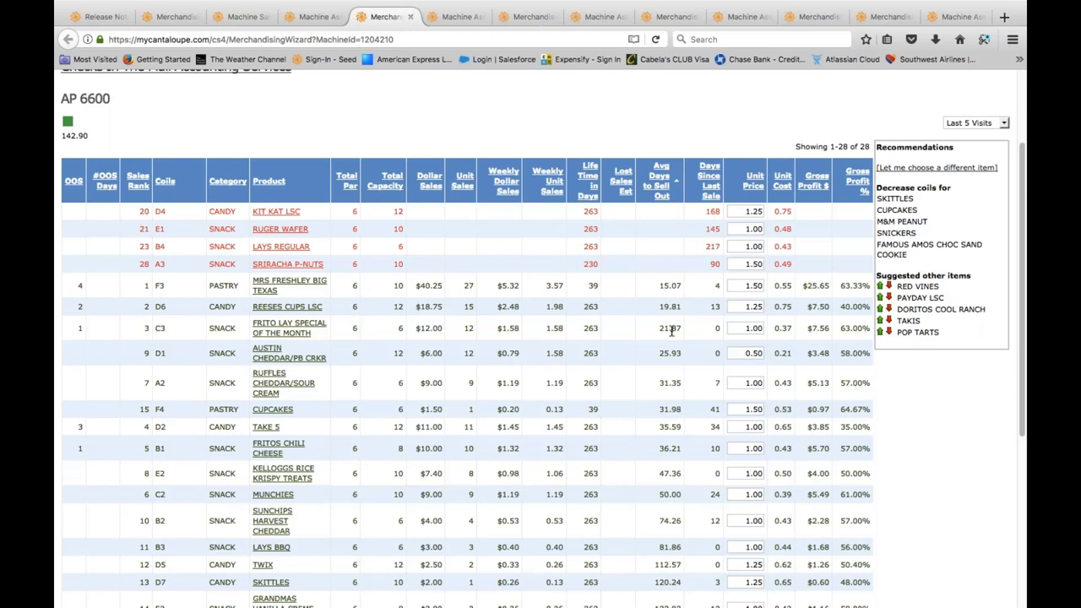
scroll(672, 331, "down", 5)
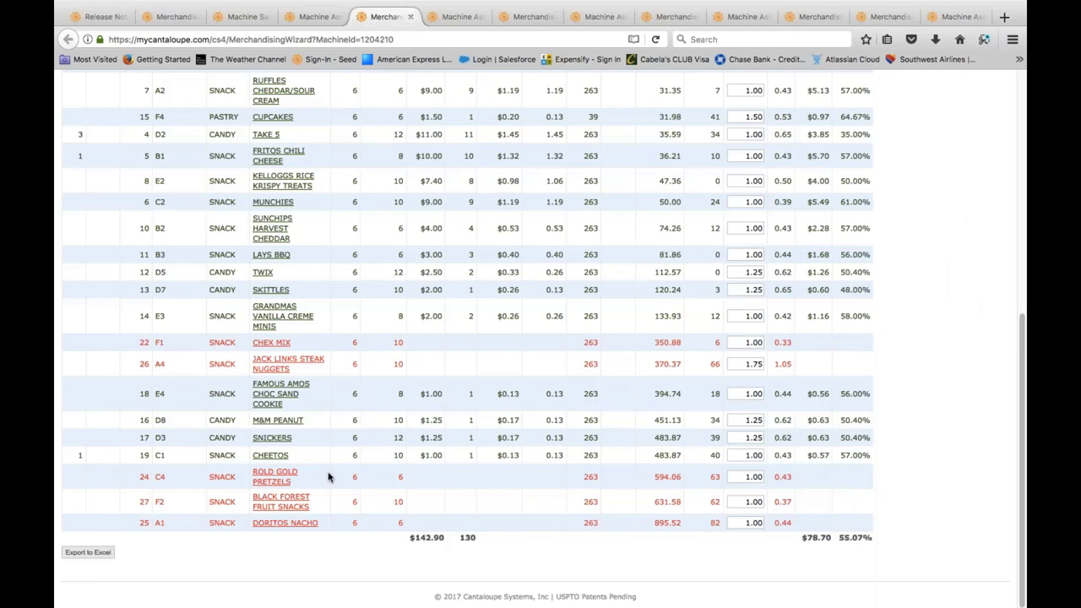
scroll(328, 478, "up", 10)
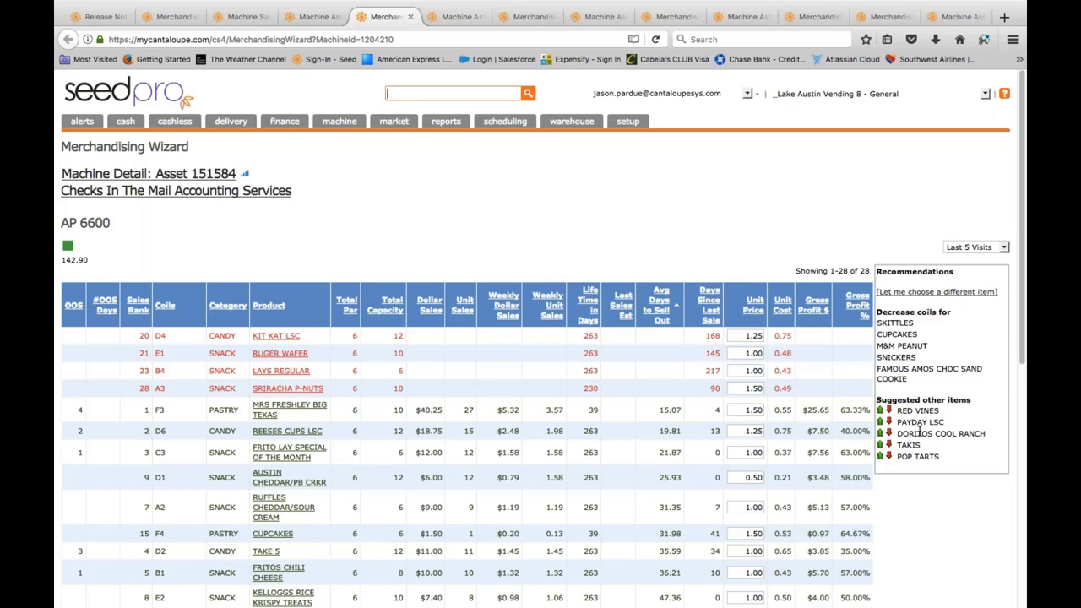
scroll(920, 430, "down", 8)
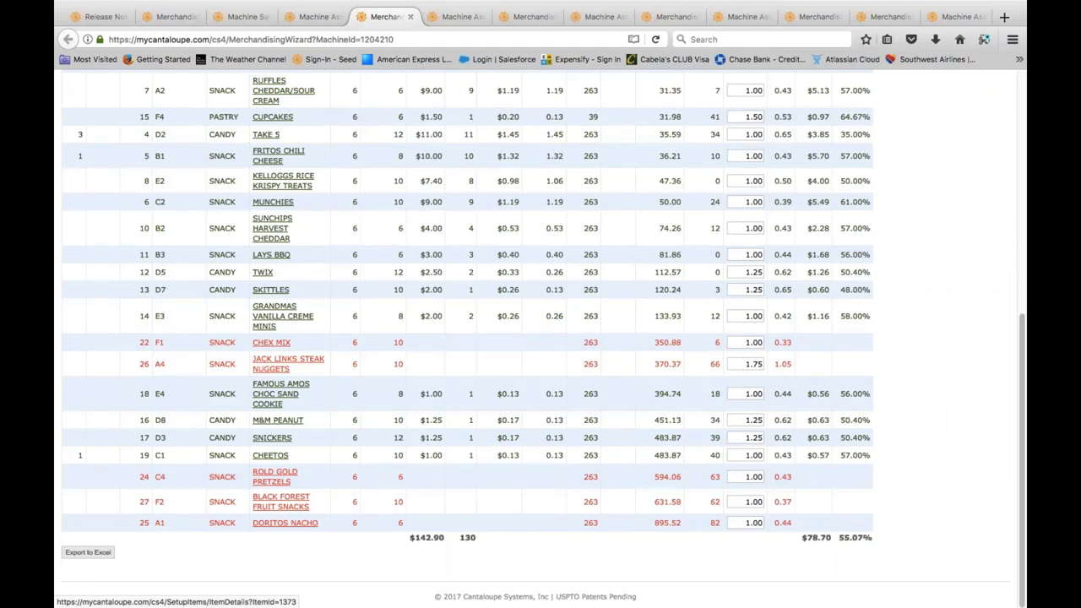
scroll(606, 348, "up", 5)
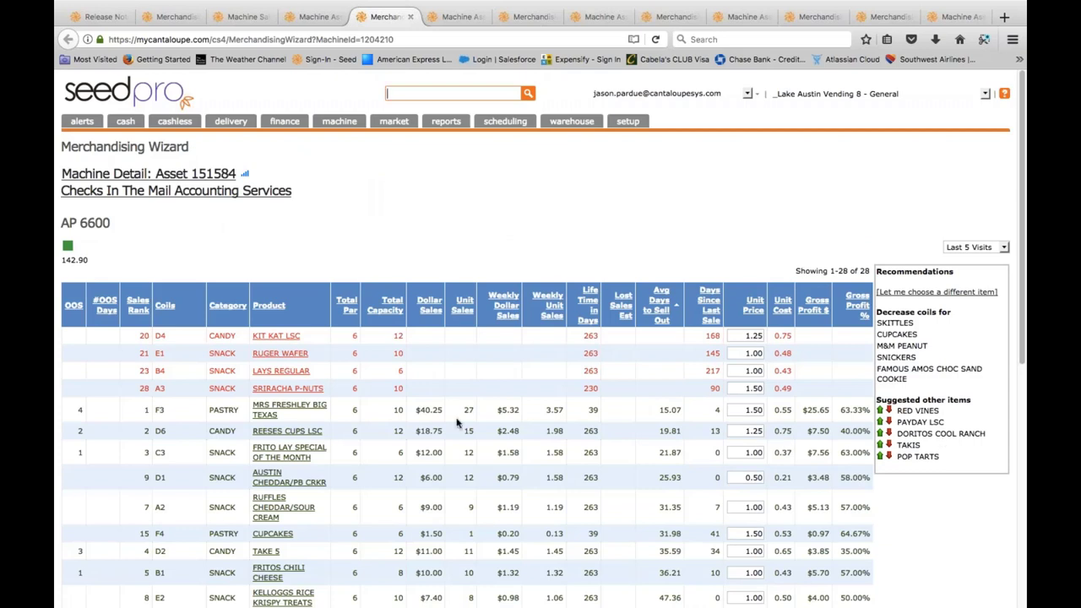
scroll(457, 422, "down", 2)
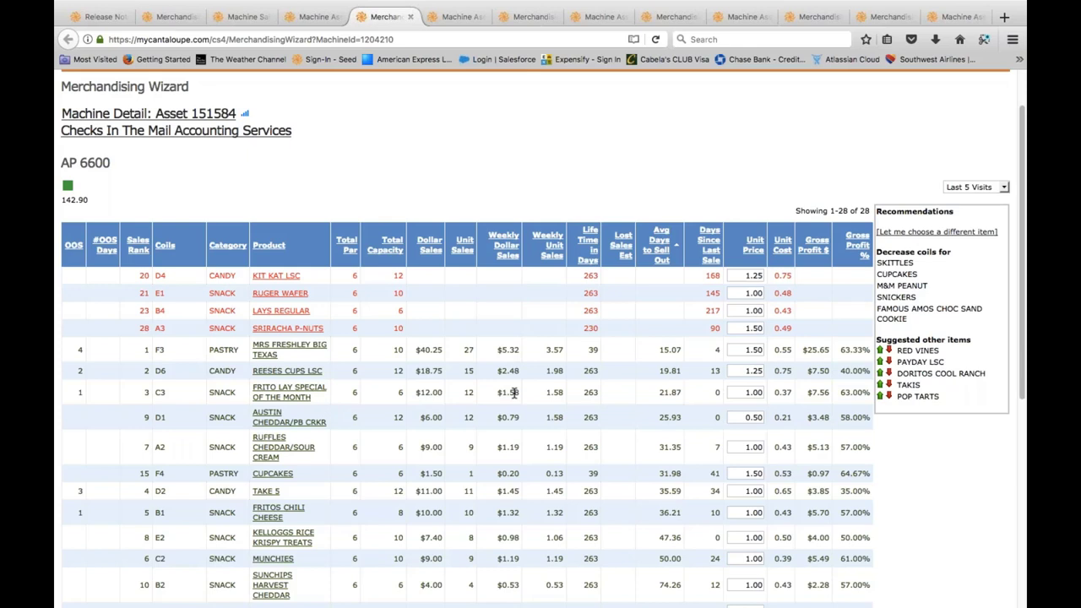
- Open the Spotlight reports, expand the Vending Restock Sales group and run its report by item
scroll(514, 393, "up", 2)
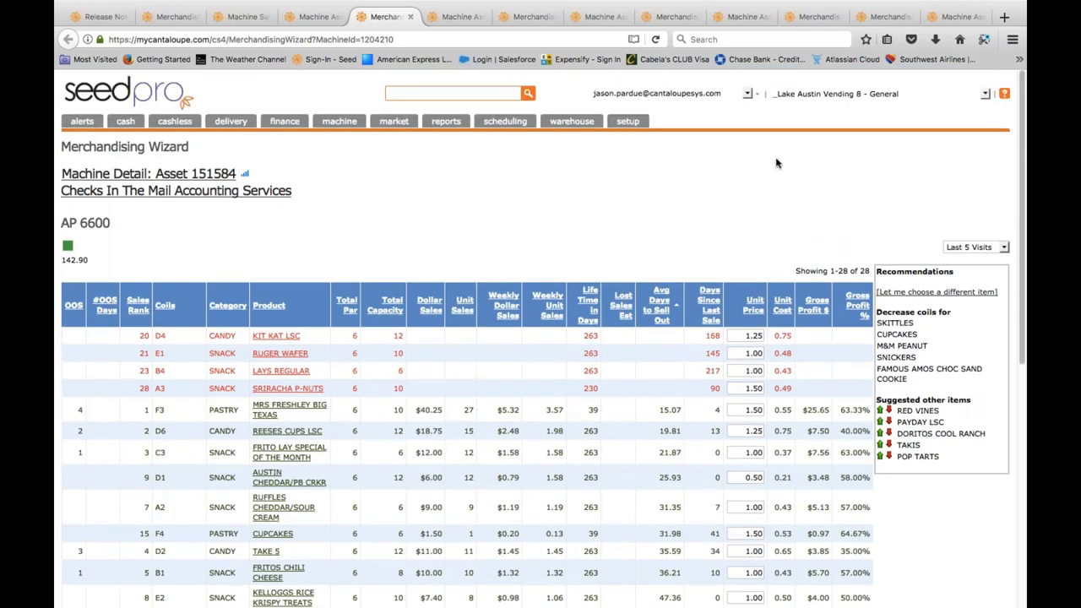
mouse_move(302, 20)
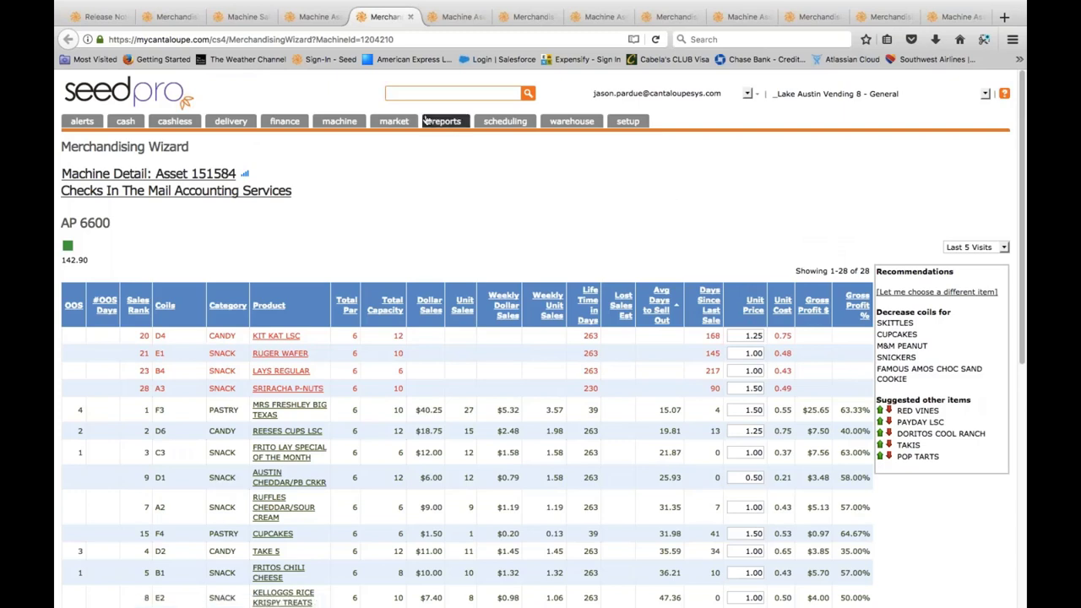
mouse_move(440, 122)
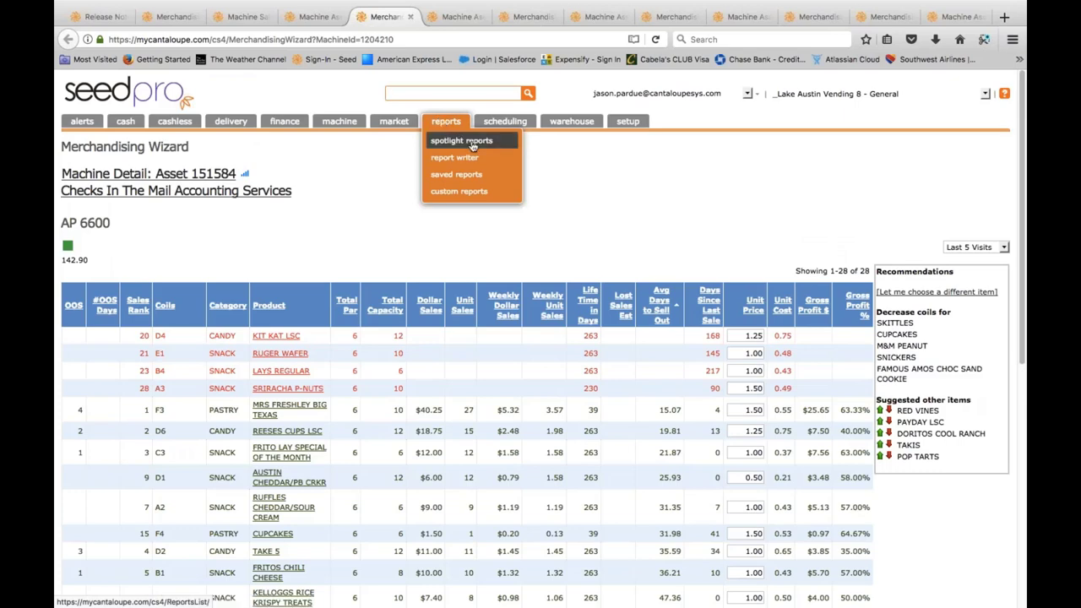
left_click(472, 142)
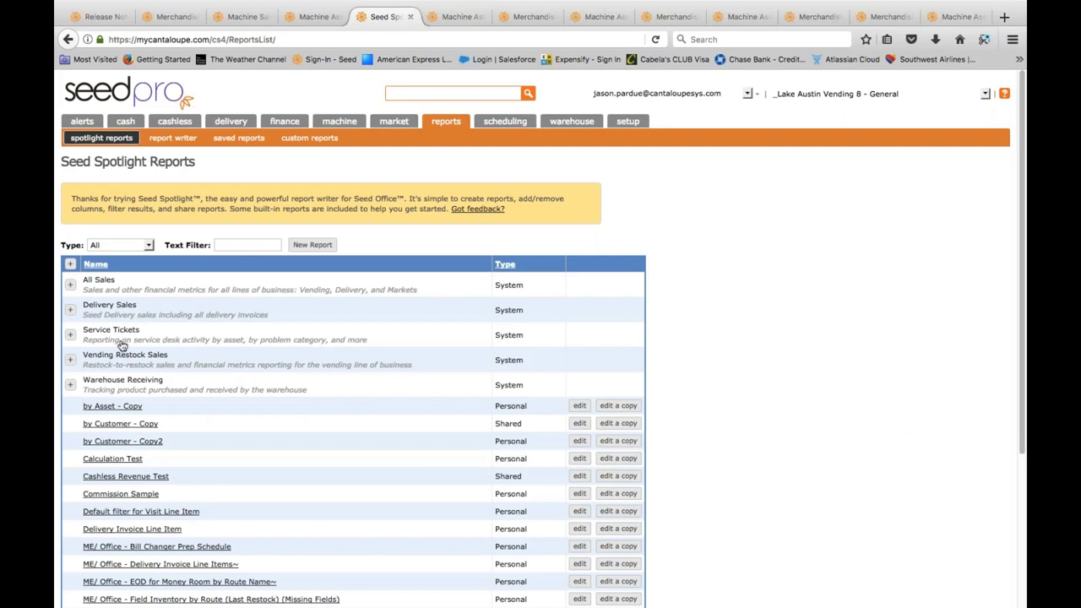
left_click(70, 359)
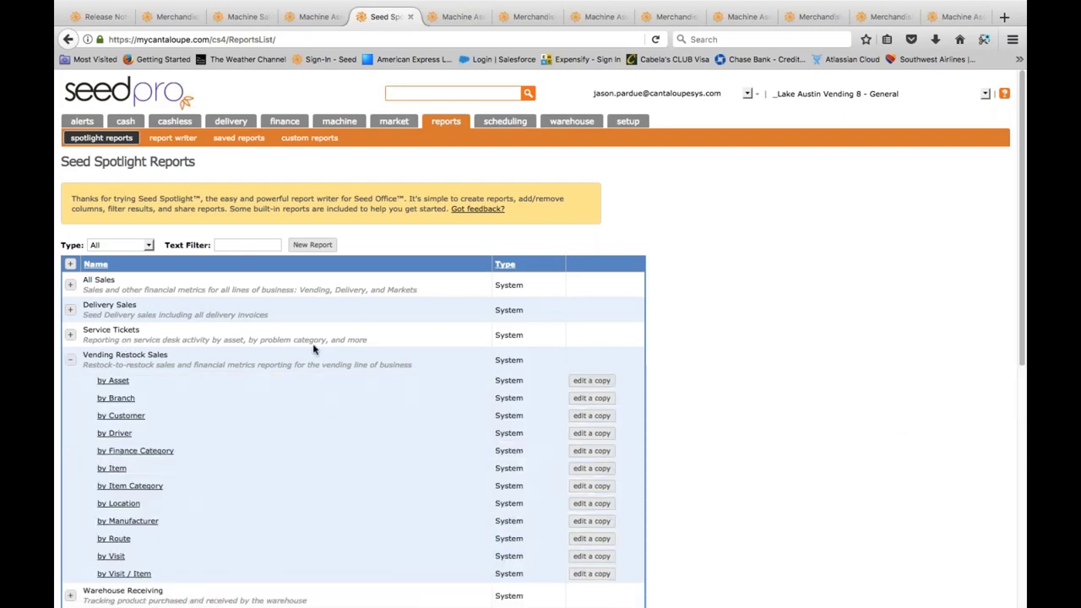
scroll(313, 349, "down", 1)
left_click(110, 417)
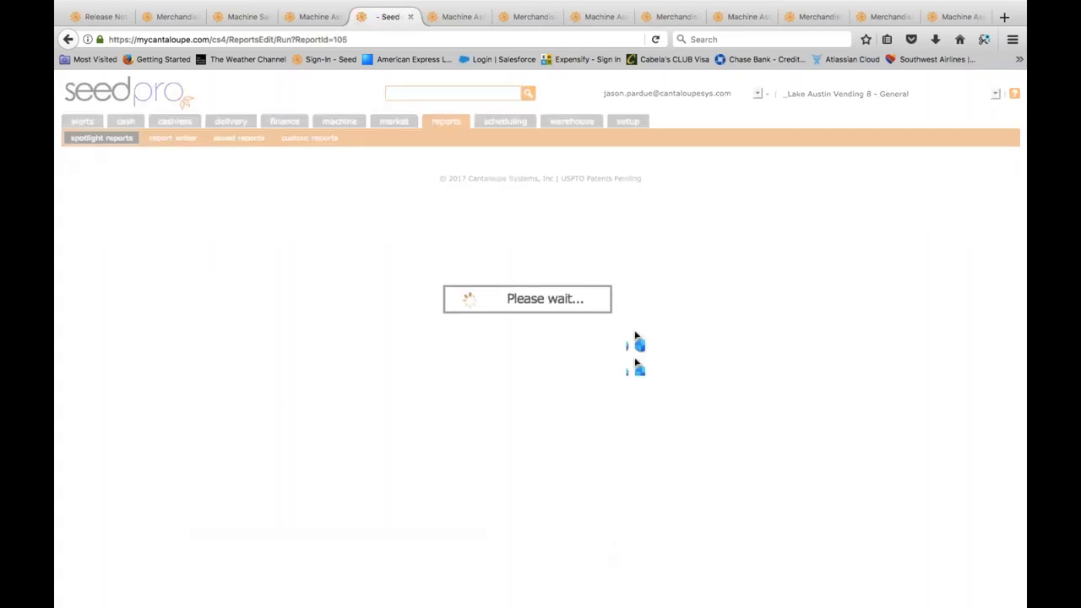